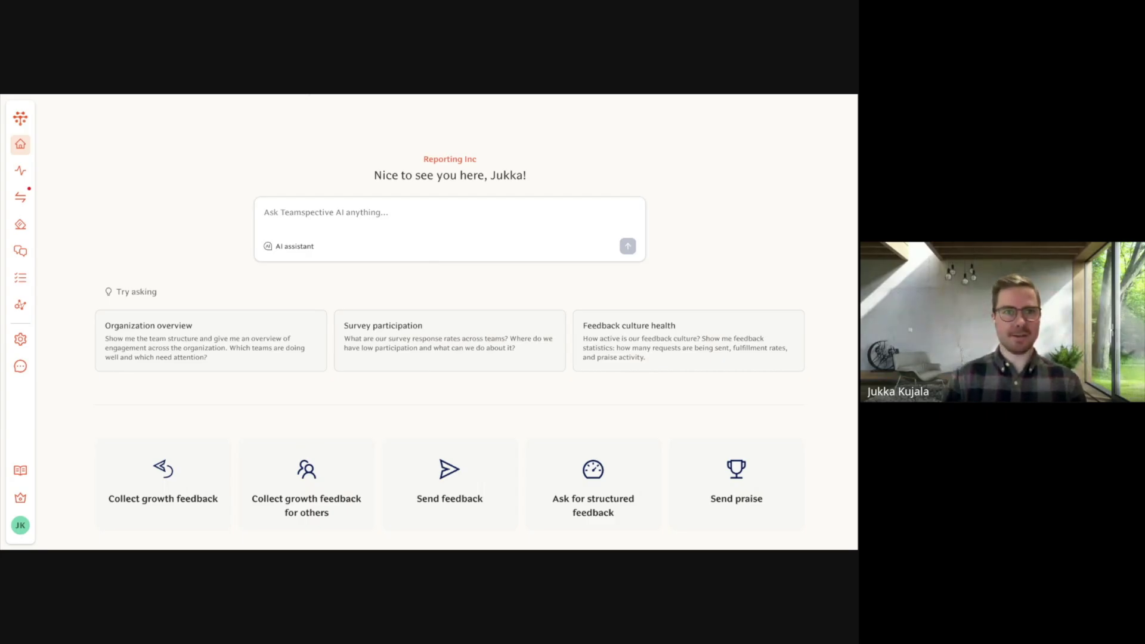
Ask the AI assistant for engagement insights on scores, trends, comment themes, teams needing support and the top 3 demographic findings, plus 4 most relevant actions
key(ctrl+v)
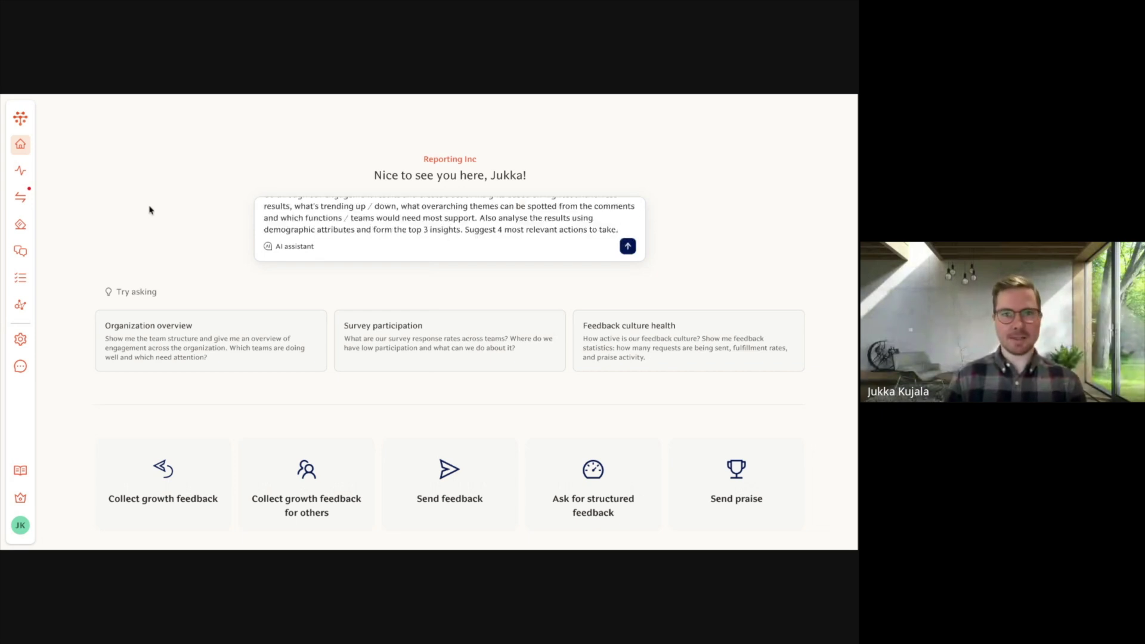
click(628, 247)
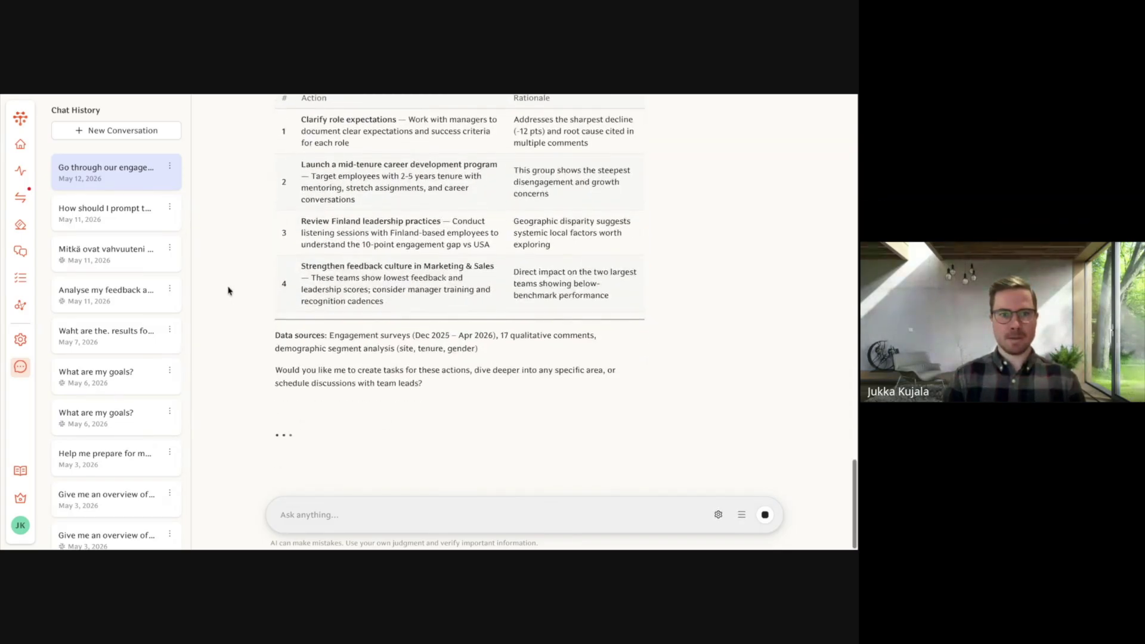
Examine the start of the generated engagement analysis, covering its survey period, response rate, and highest and lowest scoring questions
scroll(227, 290, up, 15)
scroll(459, 274, up, 10)
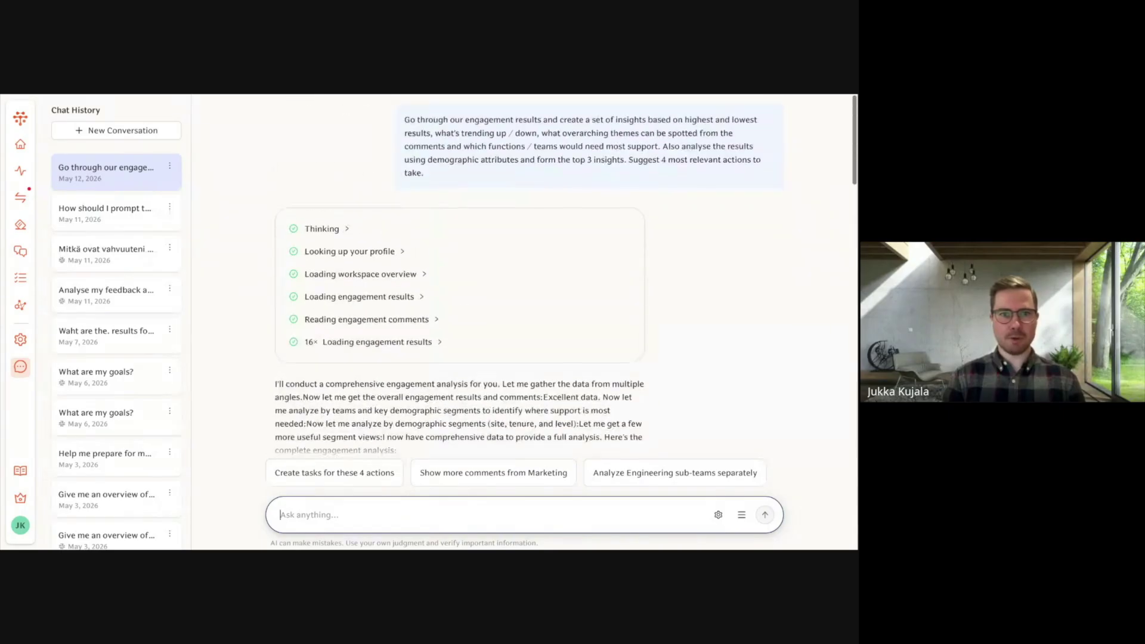
scroll(459, 274, down, 8)
scroll(256, 225, down, 1)
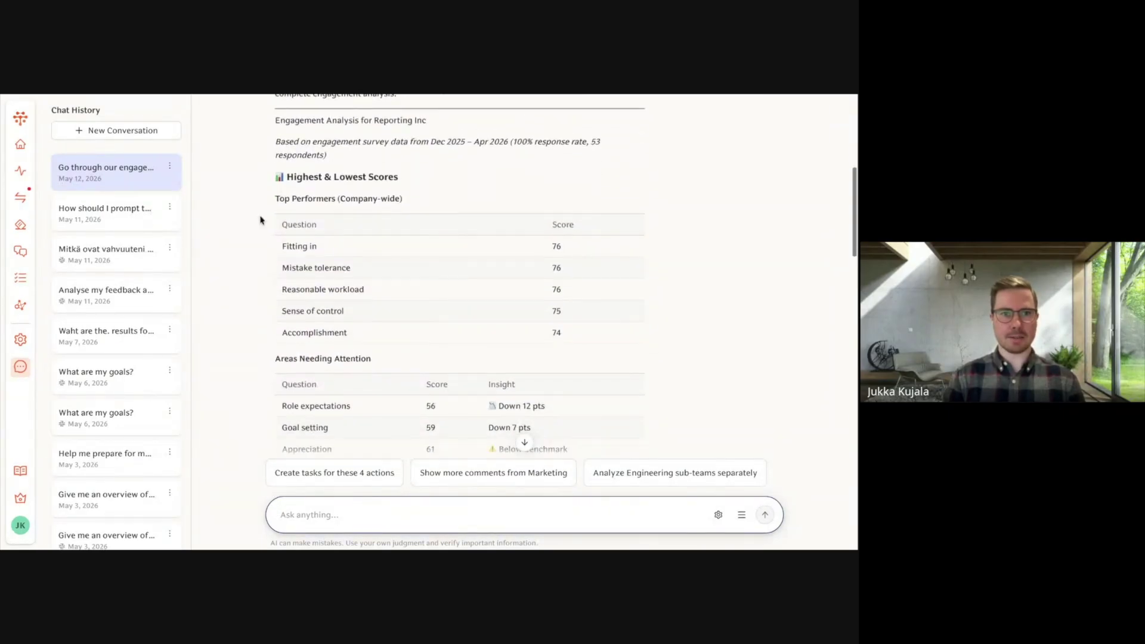
scroll(242, 297, up, 2)
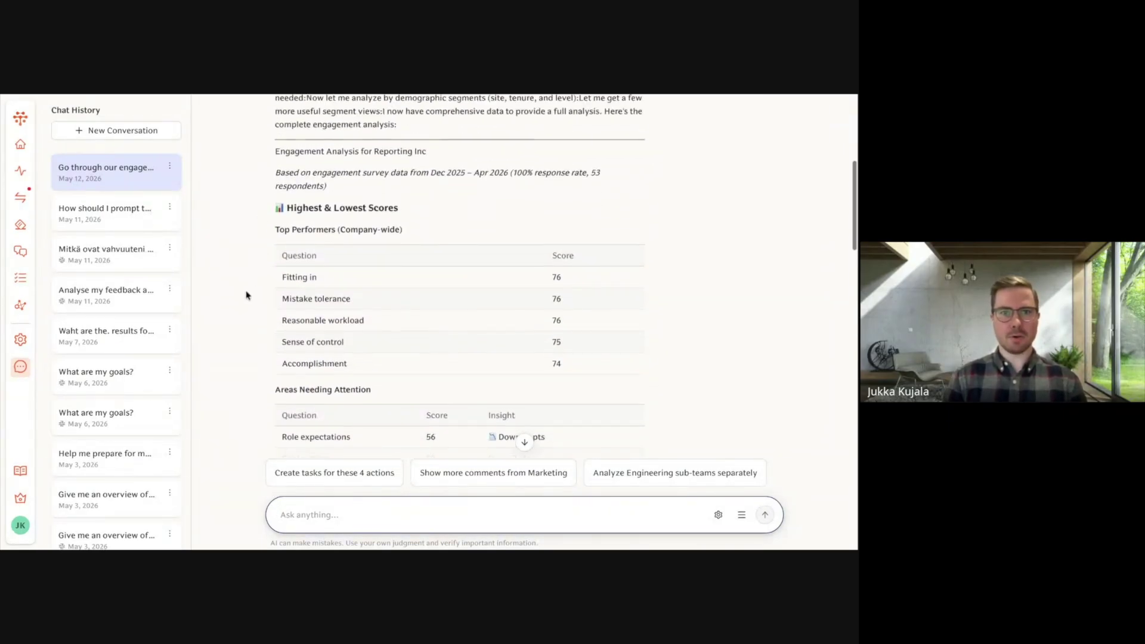
click(510, 179)
drag(516, 173, 543, 171)
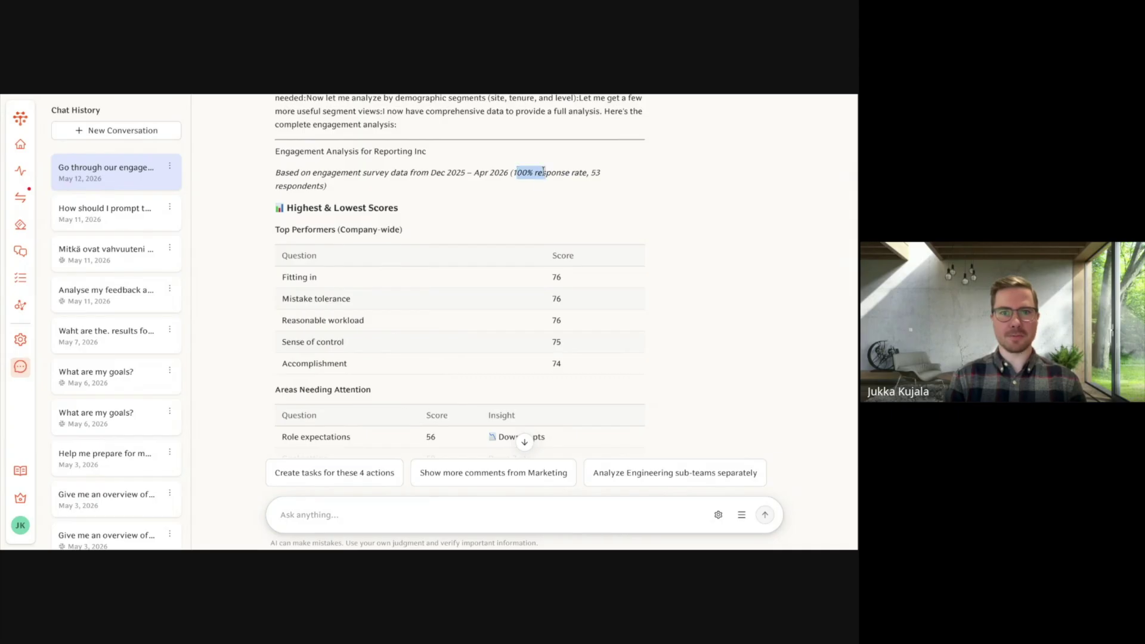
click(519, 184)
scroll(499, 207, down, 10)
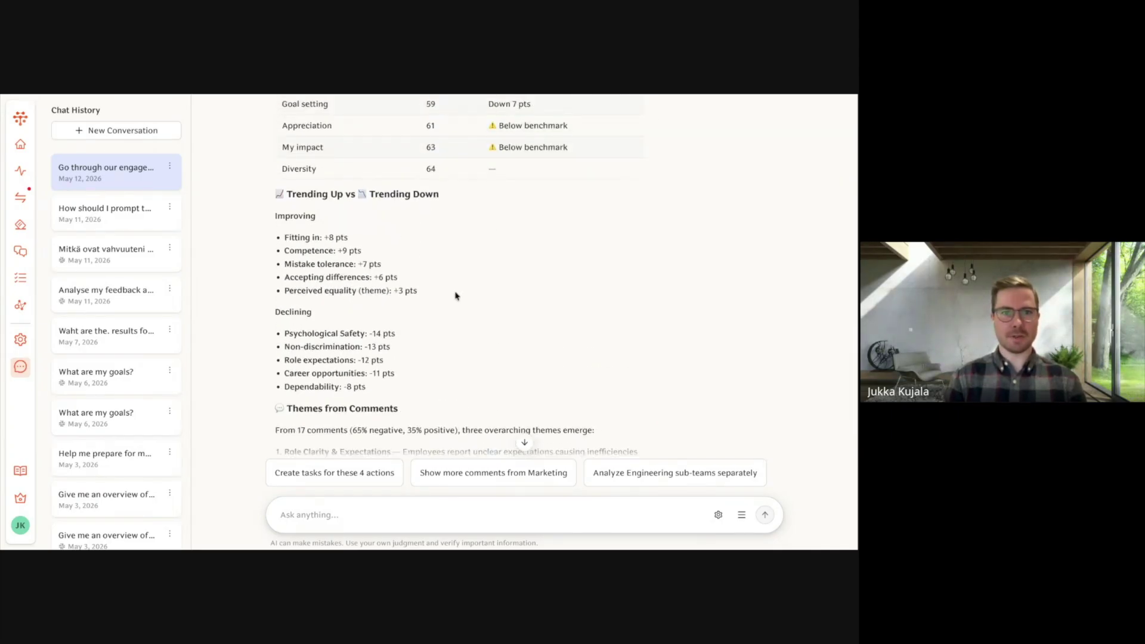
Review the analysis's trends, comment themes, teams needing most support, and demographic insights by location, tenure and gender
scroll(456, 296, down, 5)
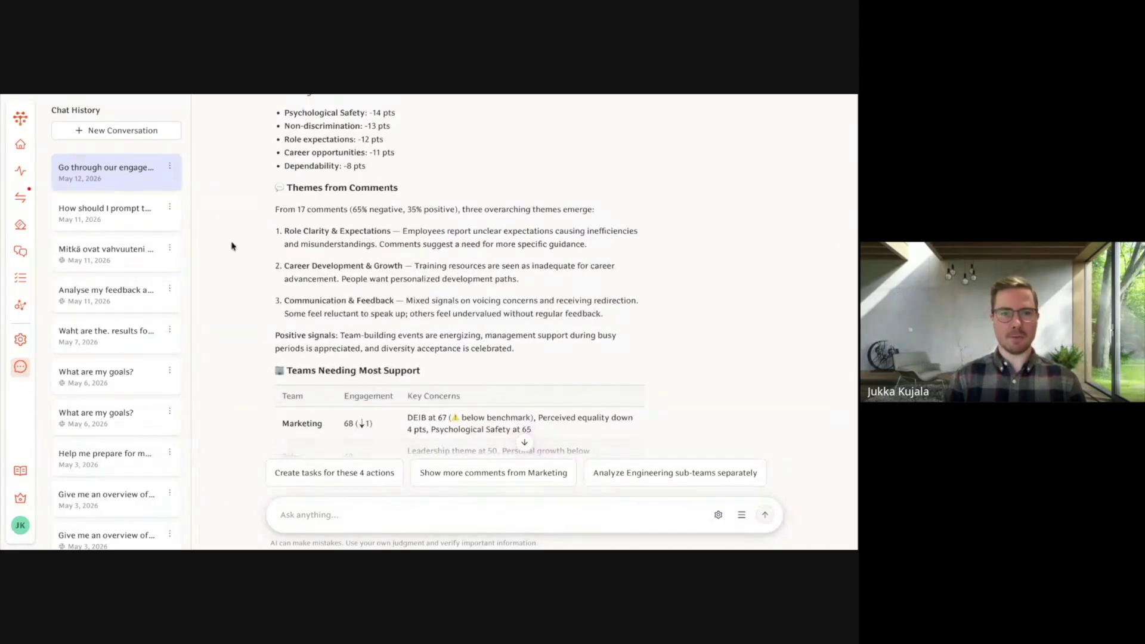
scroll(225, 276, down, 4)
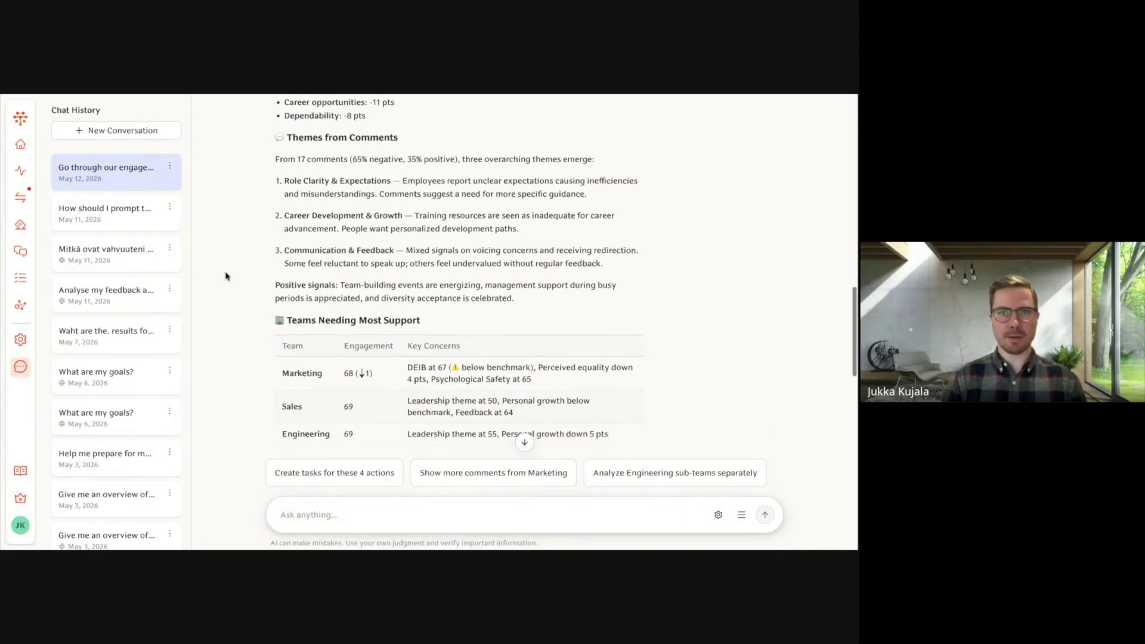
scroll(266, 219, down, 1)
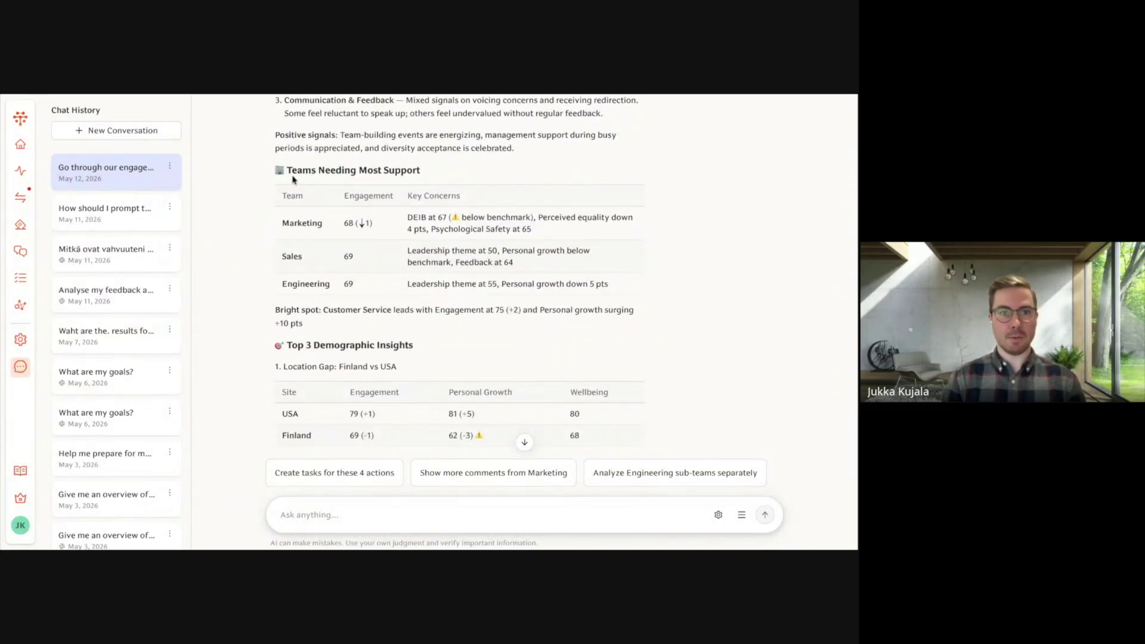
scroll(227, 274, down, 1)
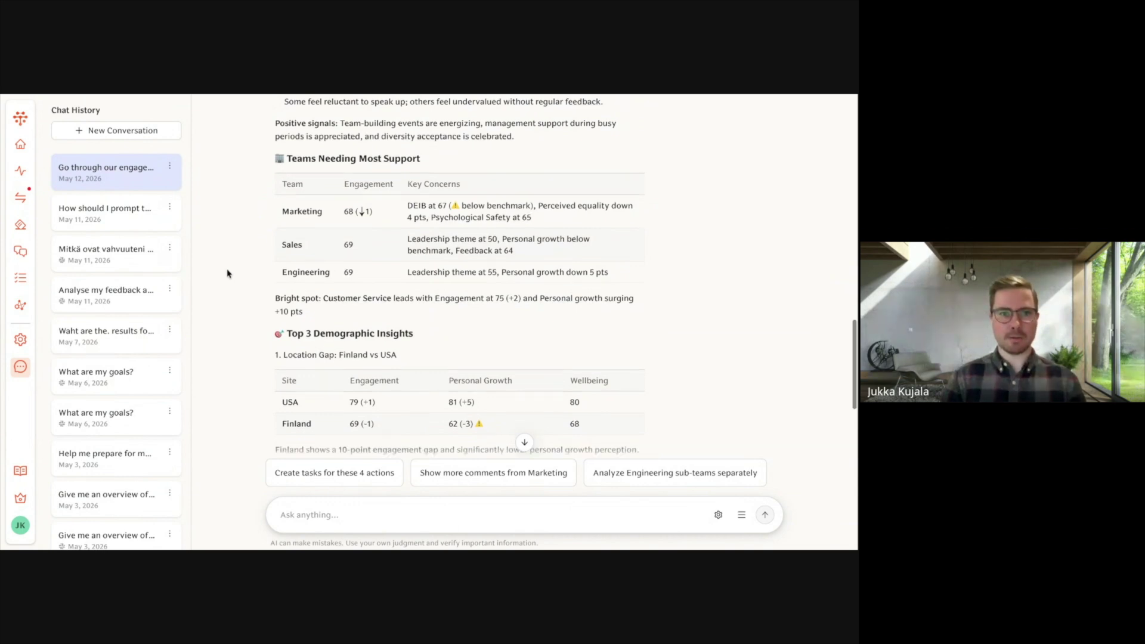
scroll(238, 265, down, 5)
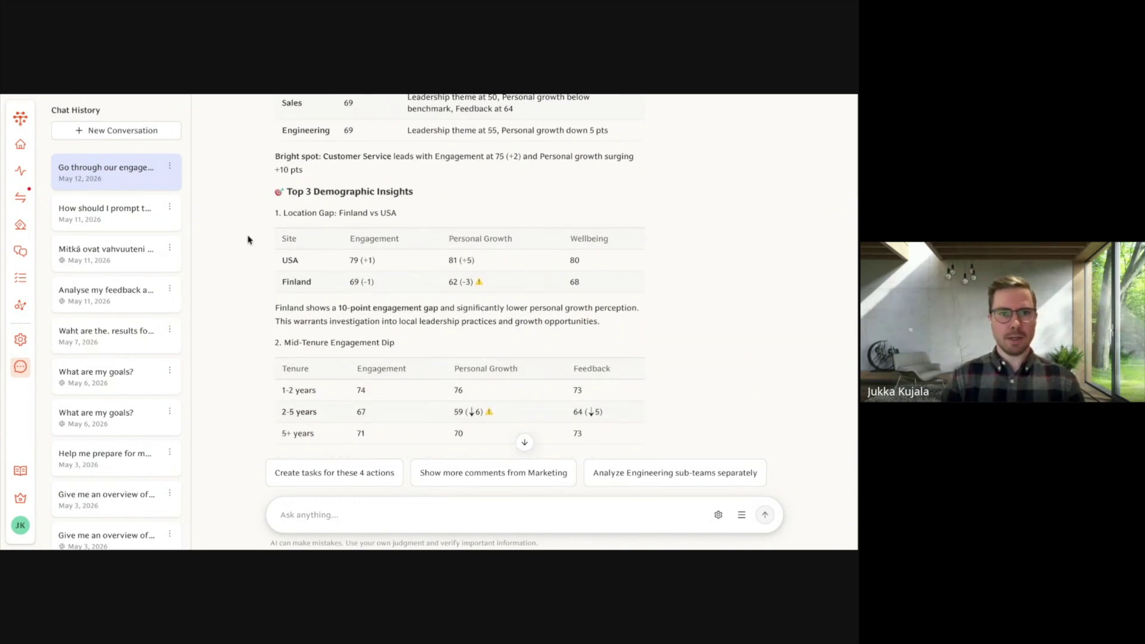
scroll(238, 261, down, 1)
scroll(238, 261, down, 1)
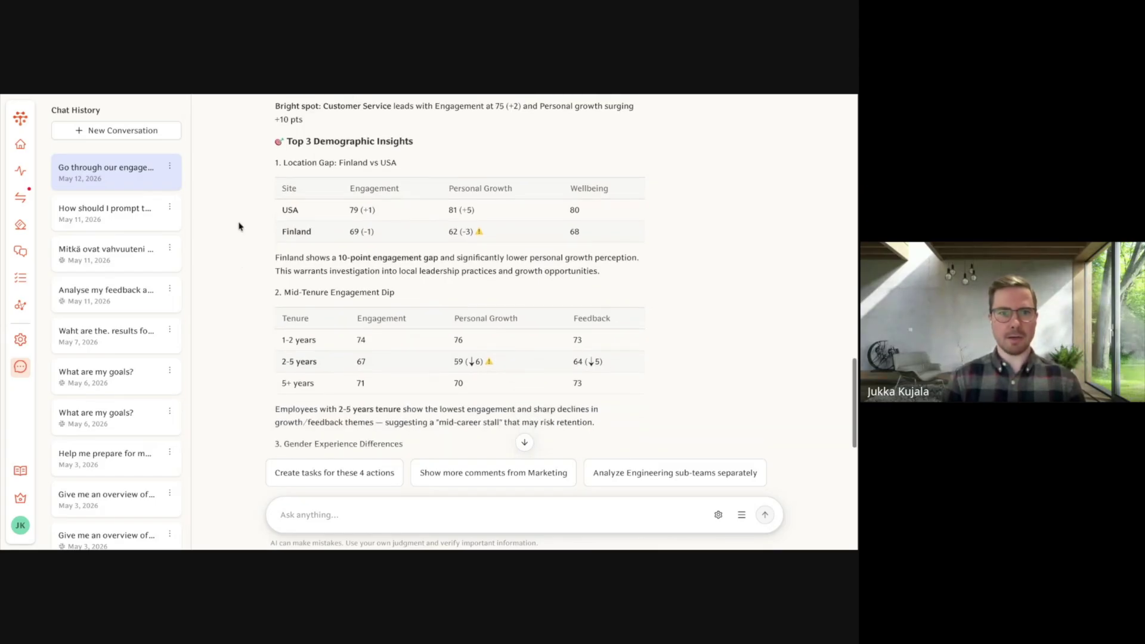
scroll(250, 267, down, 1)
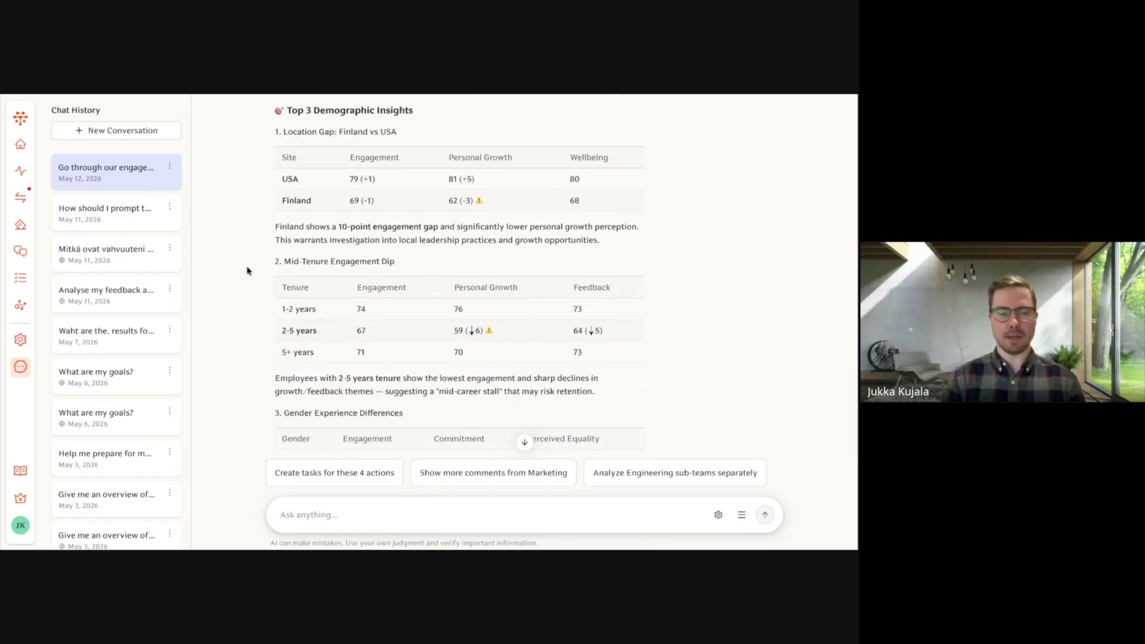
scroll(251, 265, down, 3)
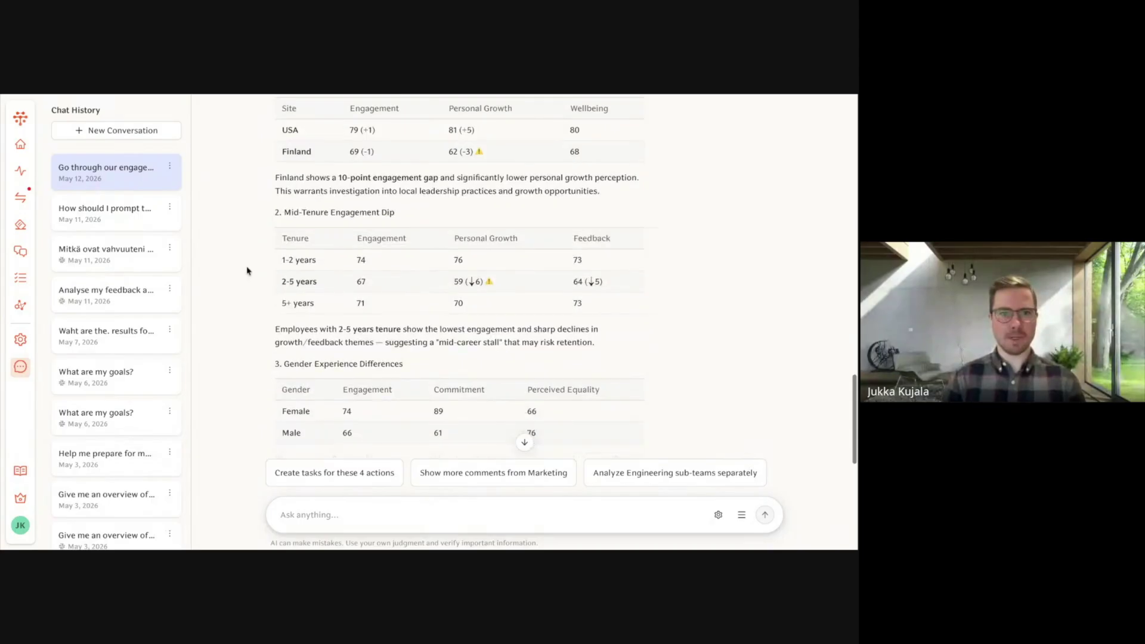
scroll(242, 267, down, 1)
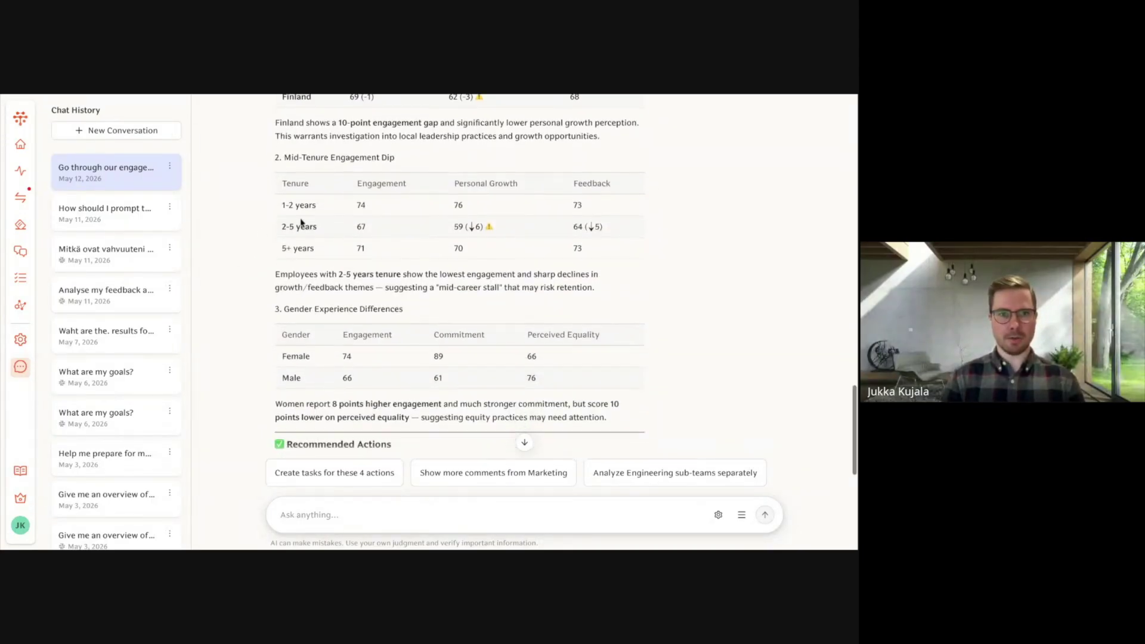
Read the four recommended actions with their rationales and the data sources at the end of the analysis
scroll(225, 258, down, 5)
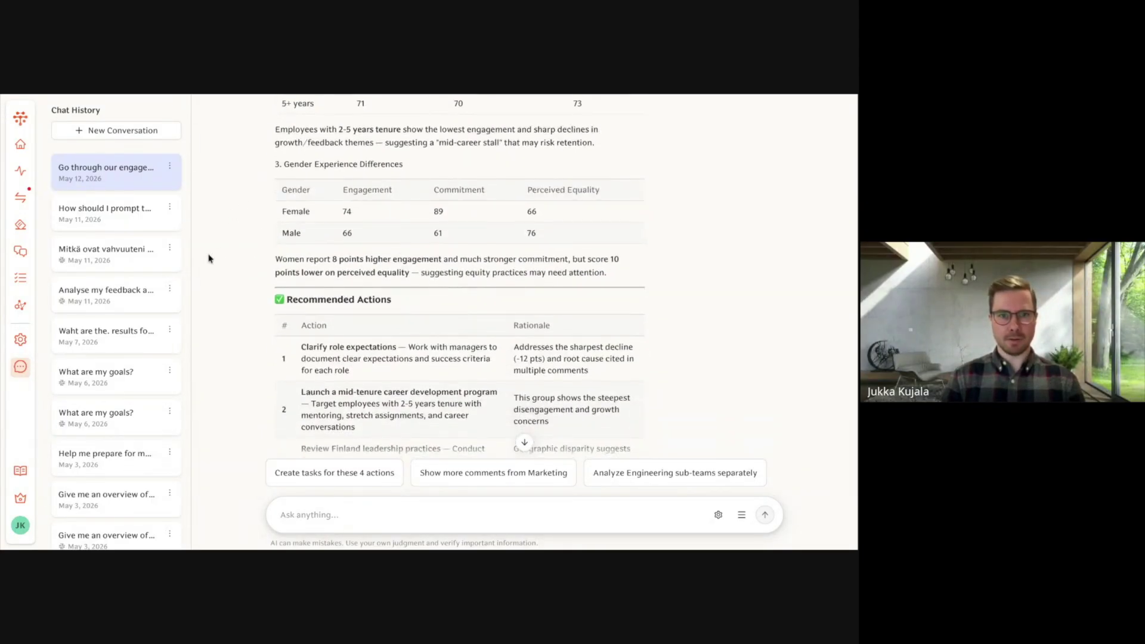
scroll(223, 267, down, 2)
scroll(224, 268, down, 4)
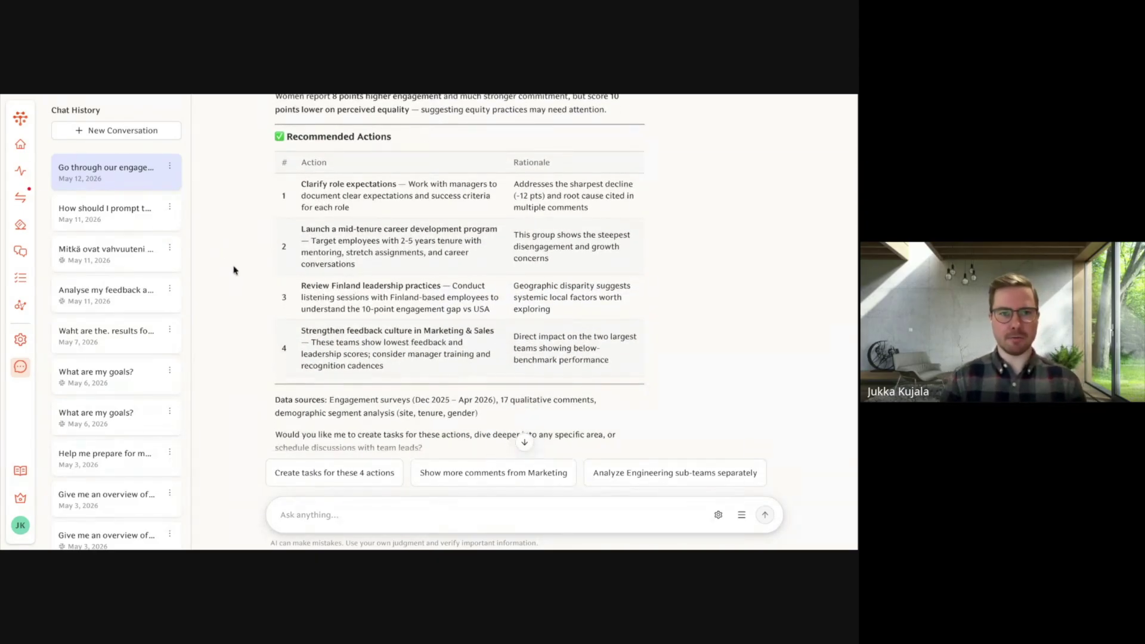
scroll(232, 272, down, 1)
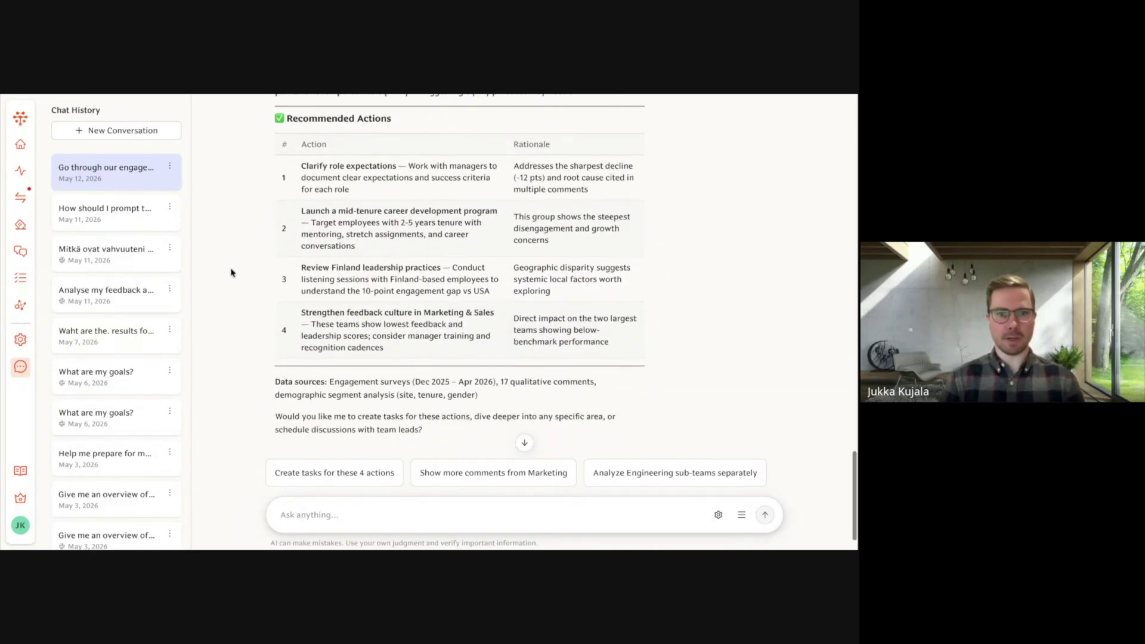
scroll(459, 275, down, 2)
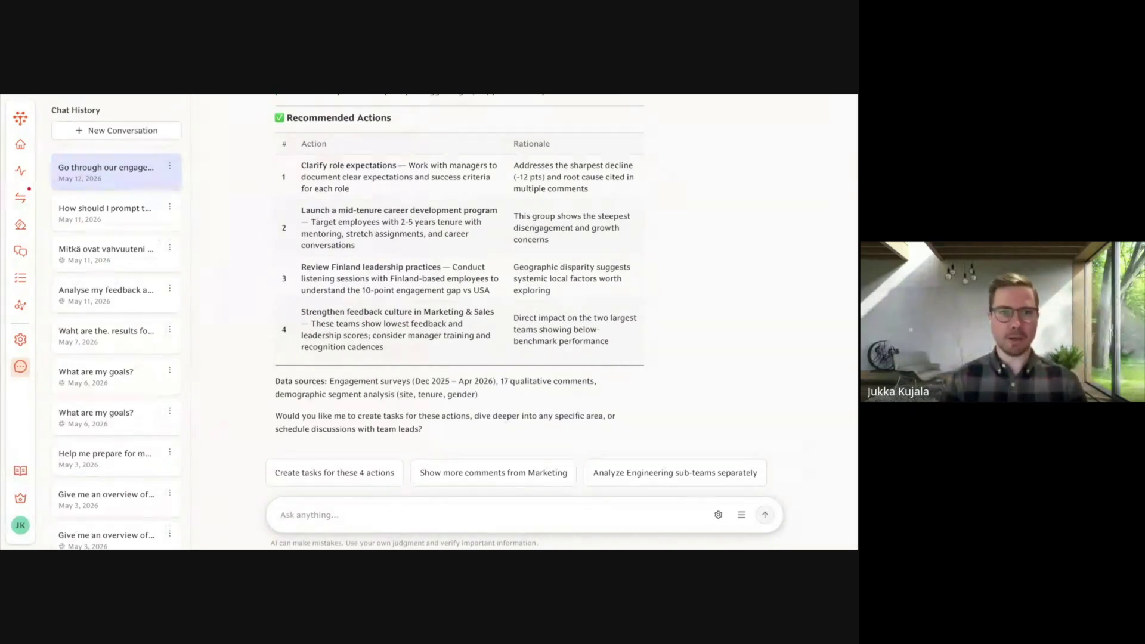
scroll(217, 269, down, 2)
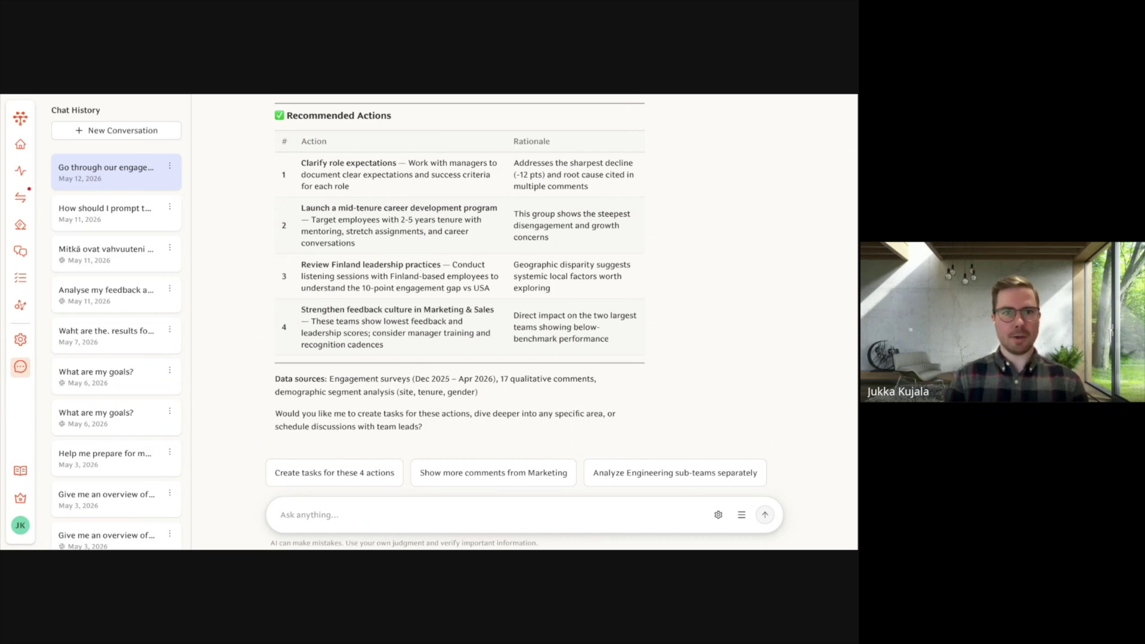
Ask the assistant to draft individual action reports for HRBPs and unit leaders, including positive insights, main concerns and comment themes
scroll(411, 370, down, 1)
click(332, 511)
text(Draft individual action reports for our HRBPs and unit leaders including: positive insights, main concerns, themes from comments, teams needing support within the business unit, and  3-4 action suggestions. Our business units are: Sales, Engineering, Marketing.)
key(Return)
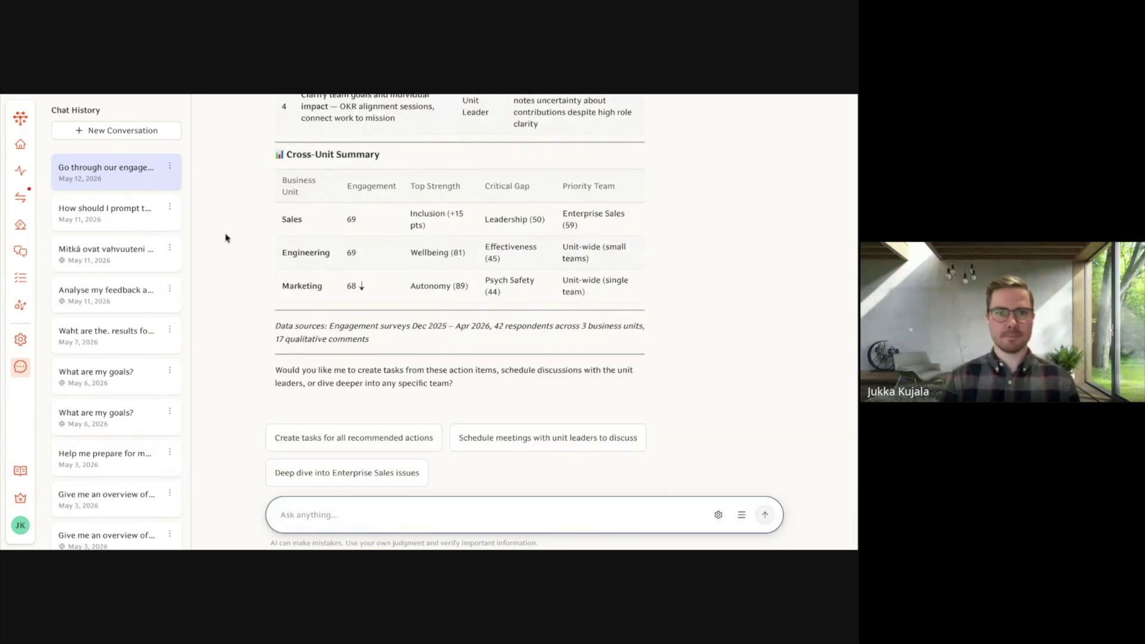
Examine the positive insights and main concerns in the Marketing business unit's action report
scroll(225, 238, up, 15)
scroll(225, 238, up, 3)
scroll(226, 238, down, 2)
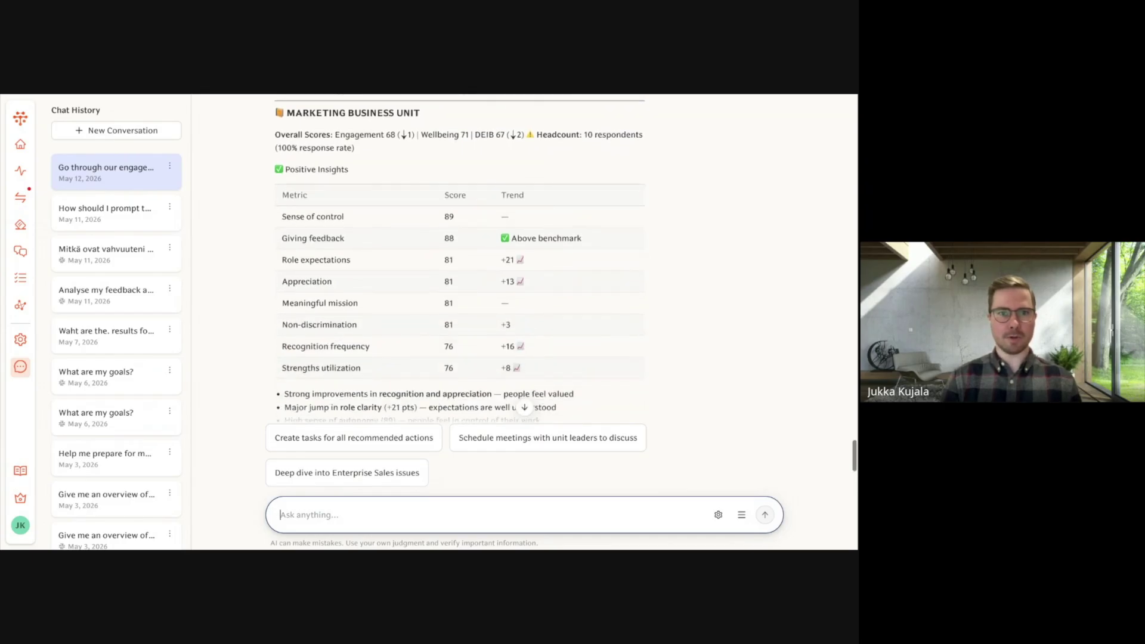
scroll(360, 177, down, 1)
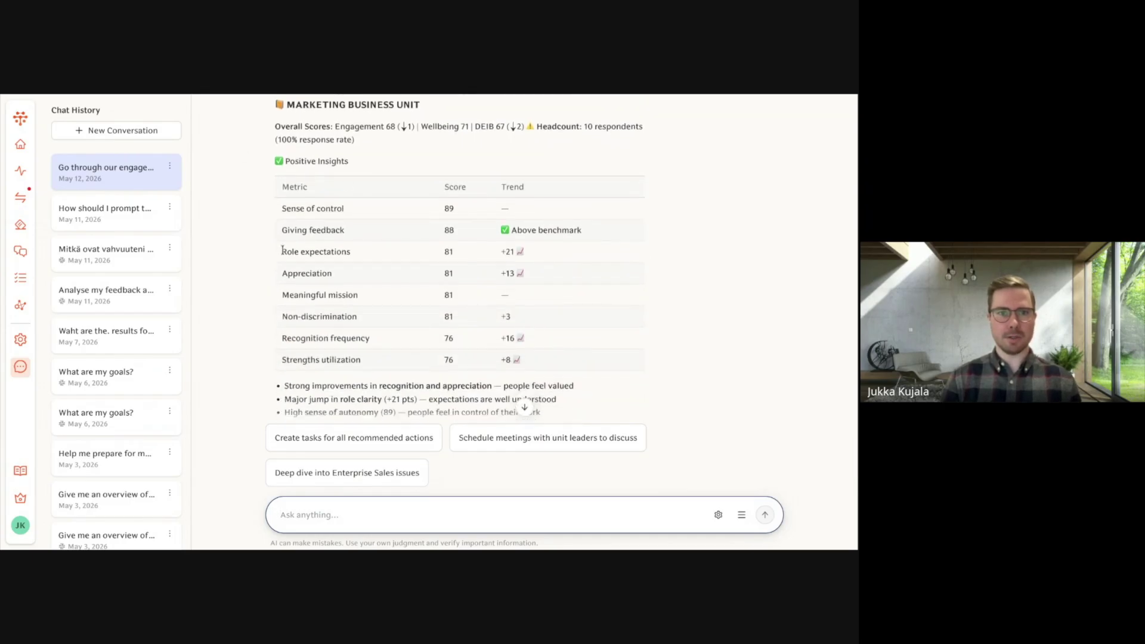
scroll(254, 261, down, 5)
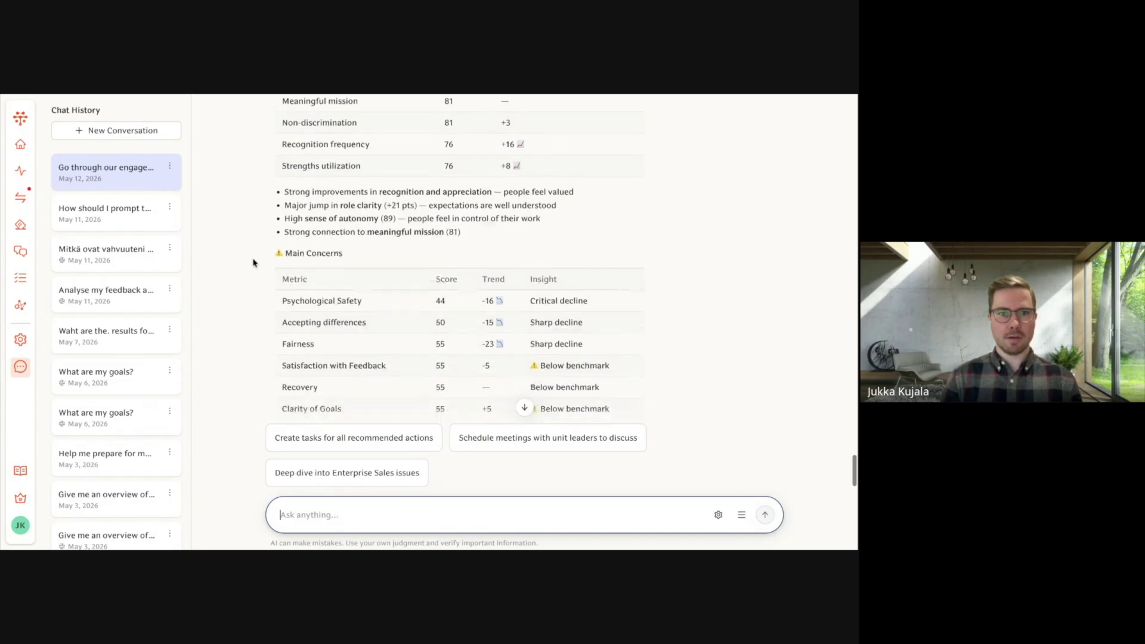
scroll(254, 265, down, 2)
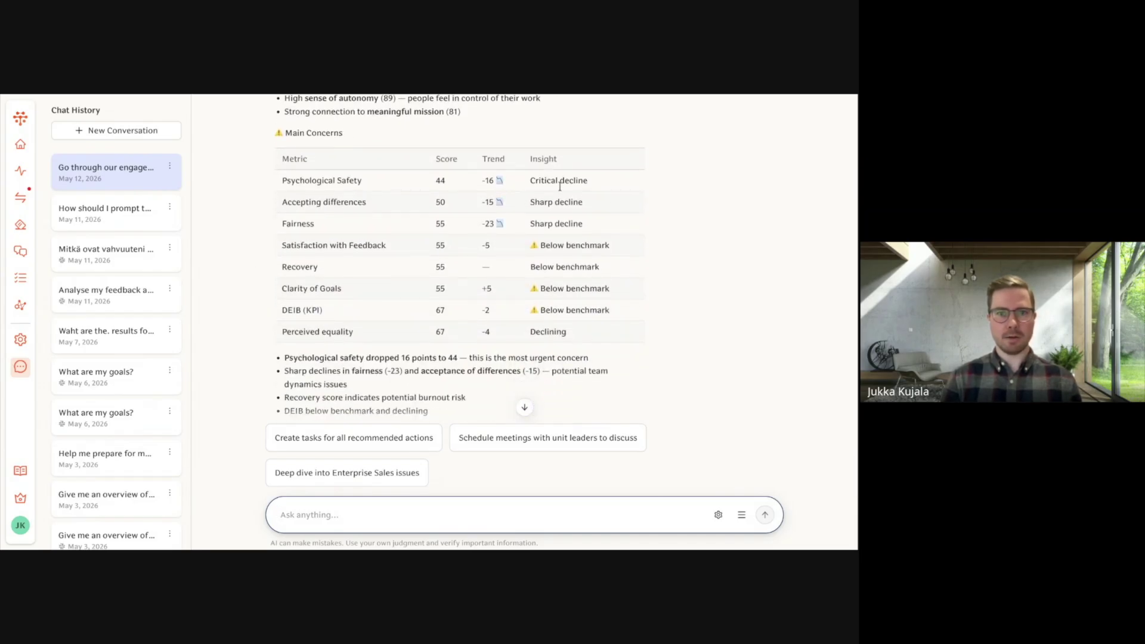
Review Marketing's comment themes, support needs and recommended actions with owners, and the cross-unit summary
scroll(242, 273, down, 5)
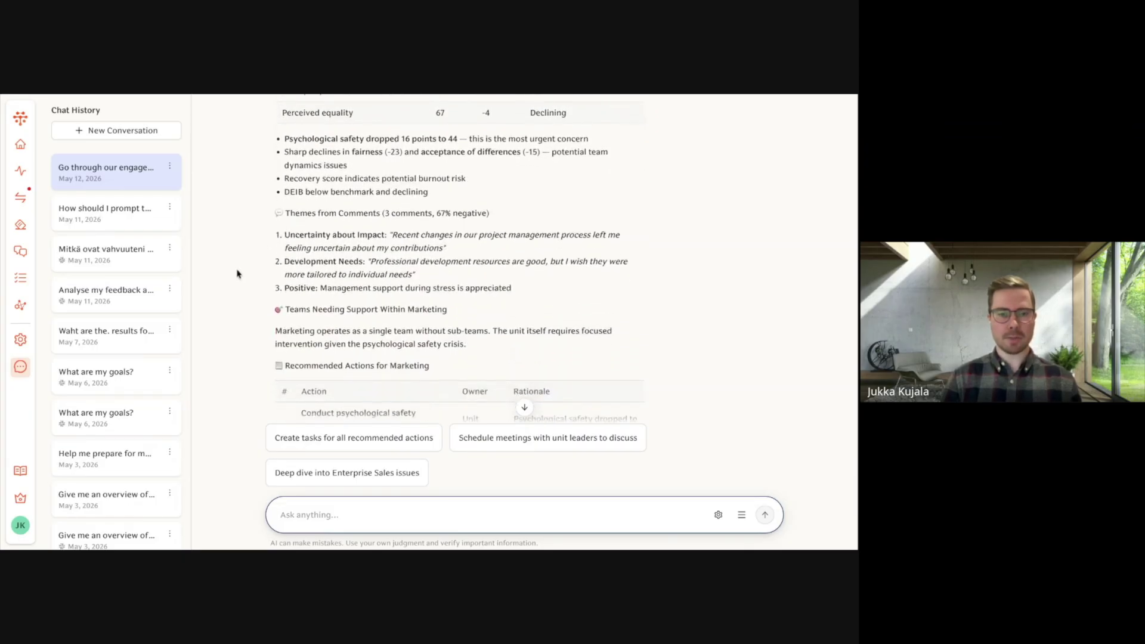
scroll(238, 274, down, 2)
scroll(239, 272, down, 1)
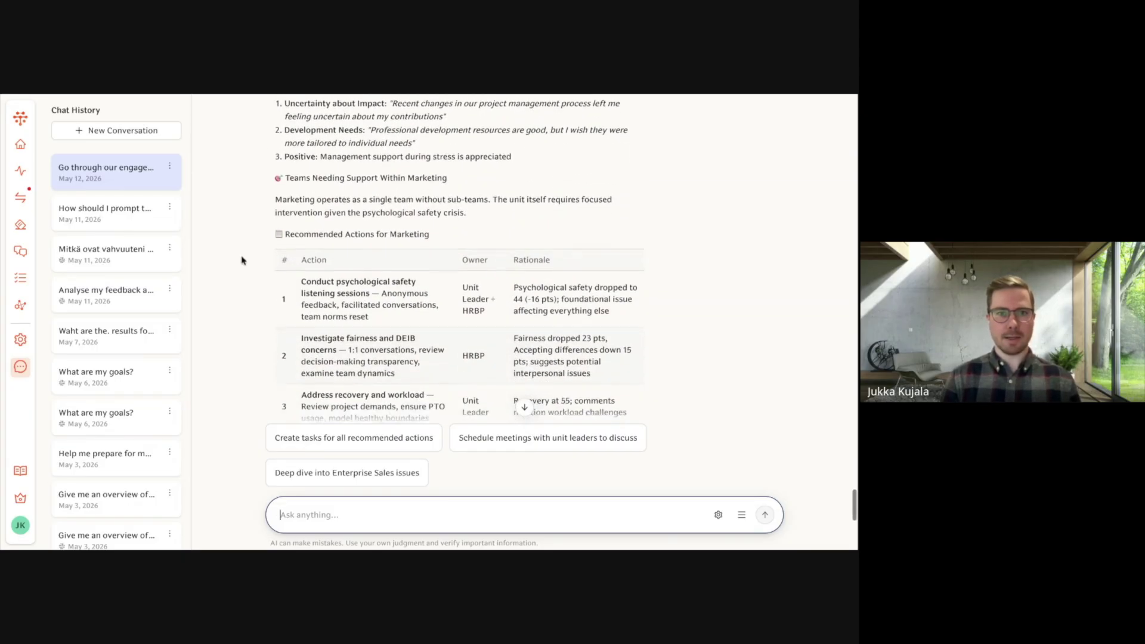
scroll(262, 250, down, 1)
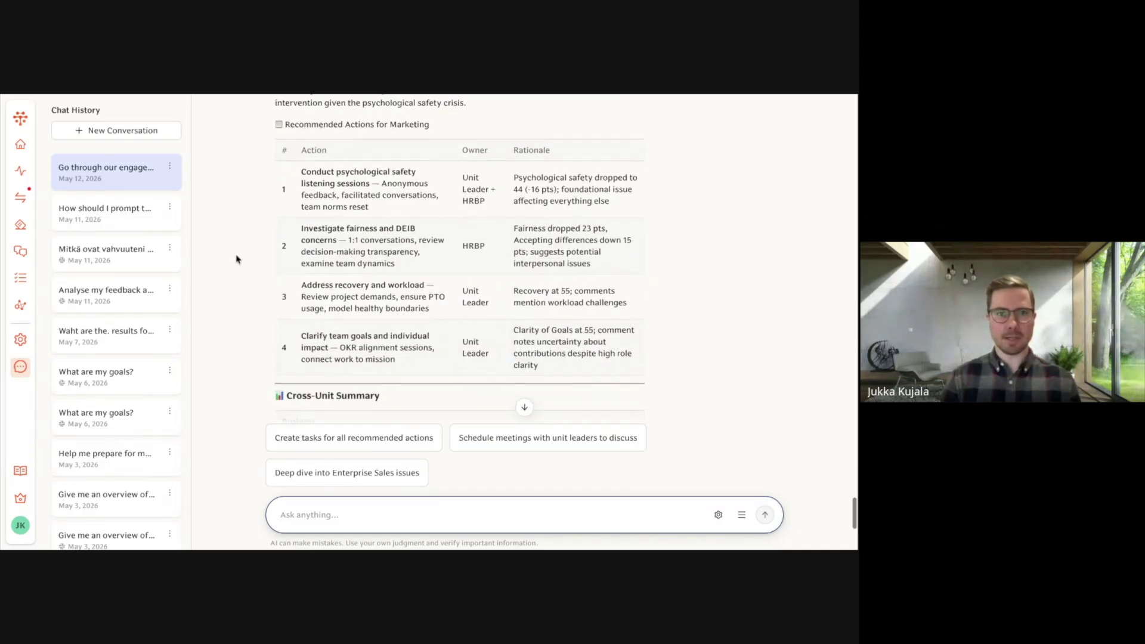
scroll(236, 258, up, 1)
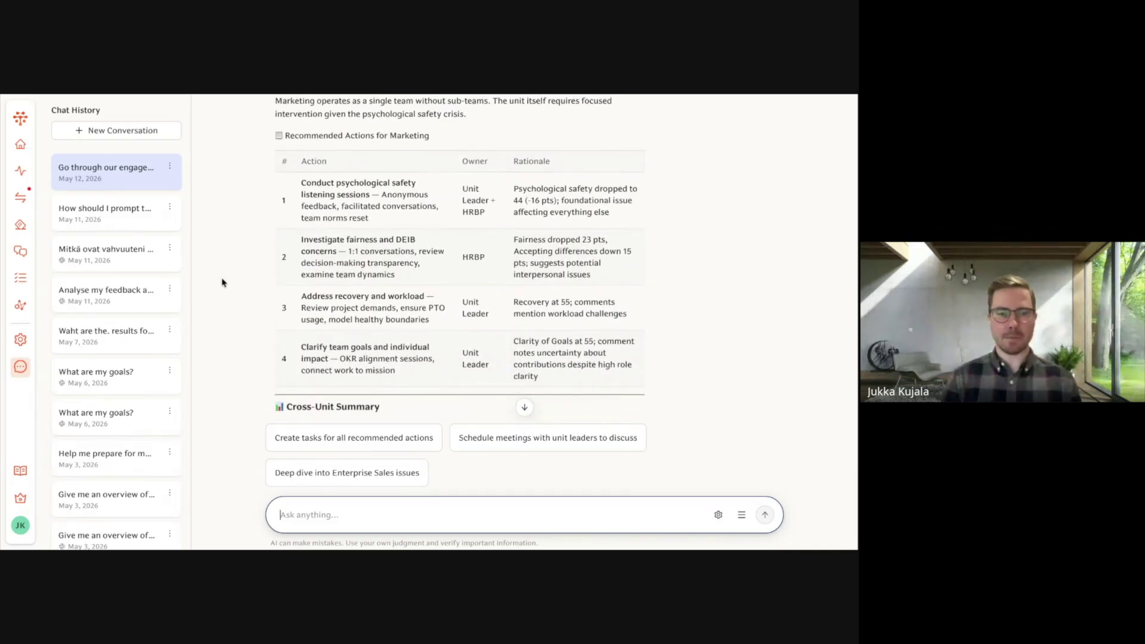
scroll(223, 284, down, 1)
scroll(223, 283, down, 2)
scroll(223, 284, down, 5)
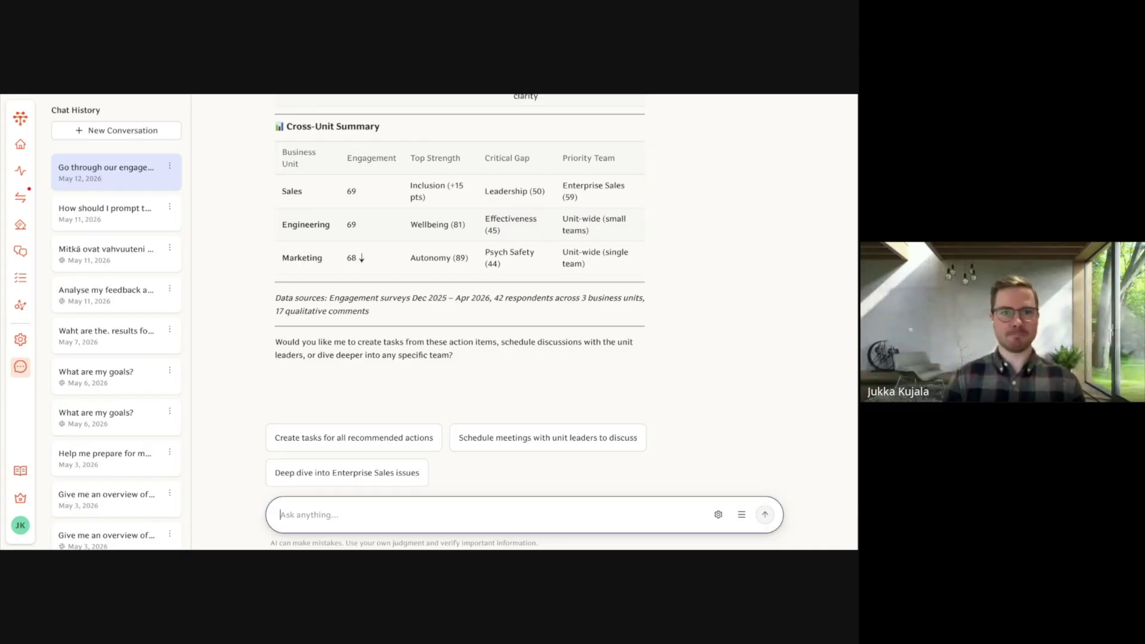
Ask for action review meeting agendas with the action reports appended, saved for the HRBPs and unit leaders of Sales, Engineering and Marketing
click(338, 506)
text(Create action review meeting agendas for HRBPs and unit leaders to review these action reports and prioritize actions. Include the action reports as an appendix into the agenda. Save the meeting agenda for the HRBPs and unit leaders: Leslie & Glenn (Sales), Ian & Jose (Engineering), Reko & Donna (Marketing).)
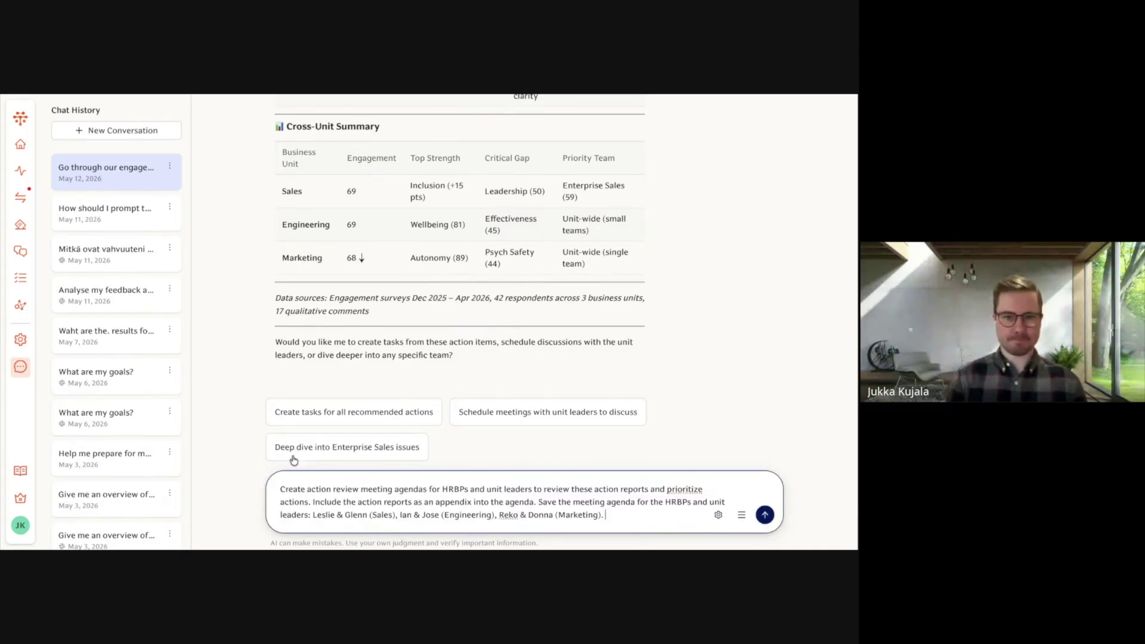
key(Return)
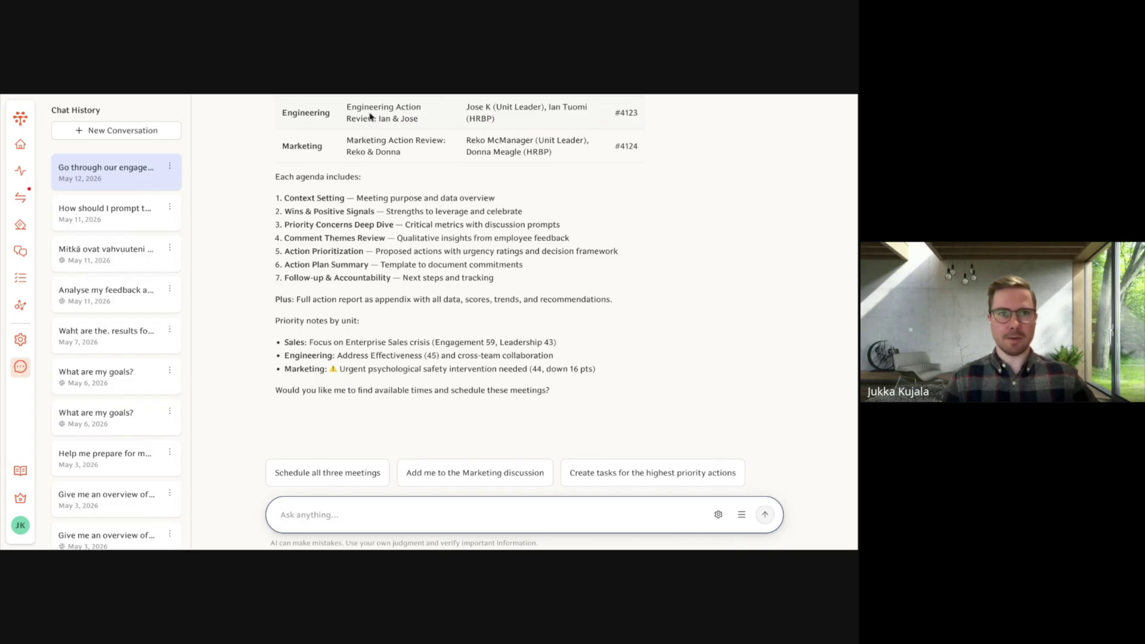
click(358, 94)
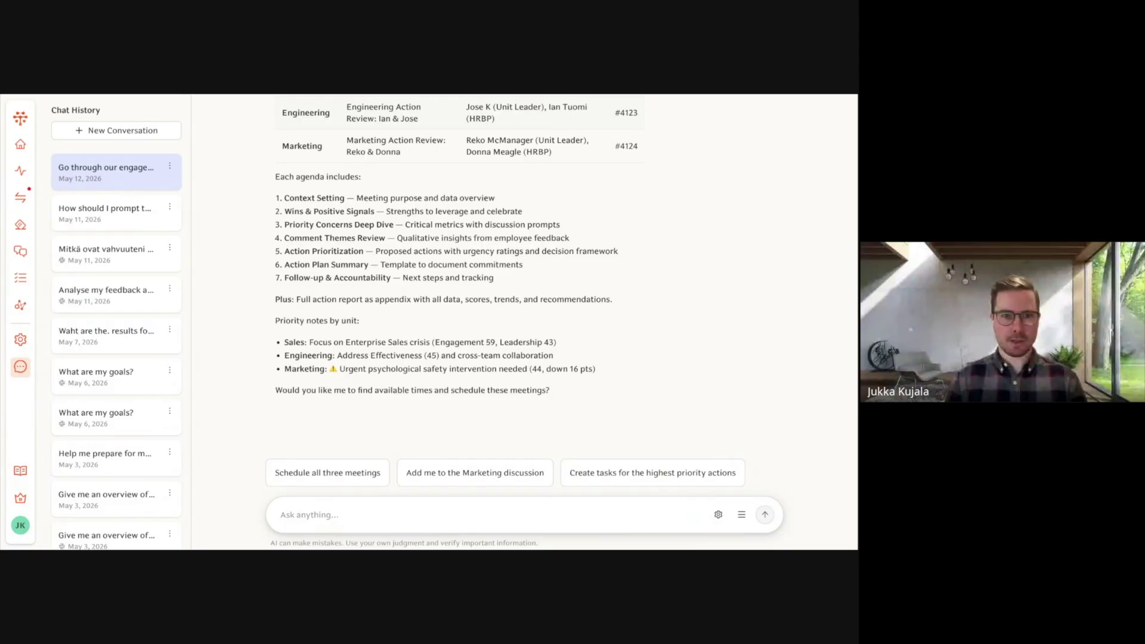
Ask the assistant to create the suggested actions as tasks assigned to business unit leaders, linked to engagement metrics, with due dates from the action timeline
click(341, 512)
text(Create the suggested actions as tasks for the business units. Assign them to the business unit leader. Link each task with the engagement metric it addresses. Add due dates based on the action timeline.)
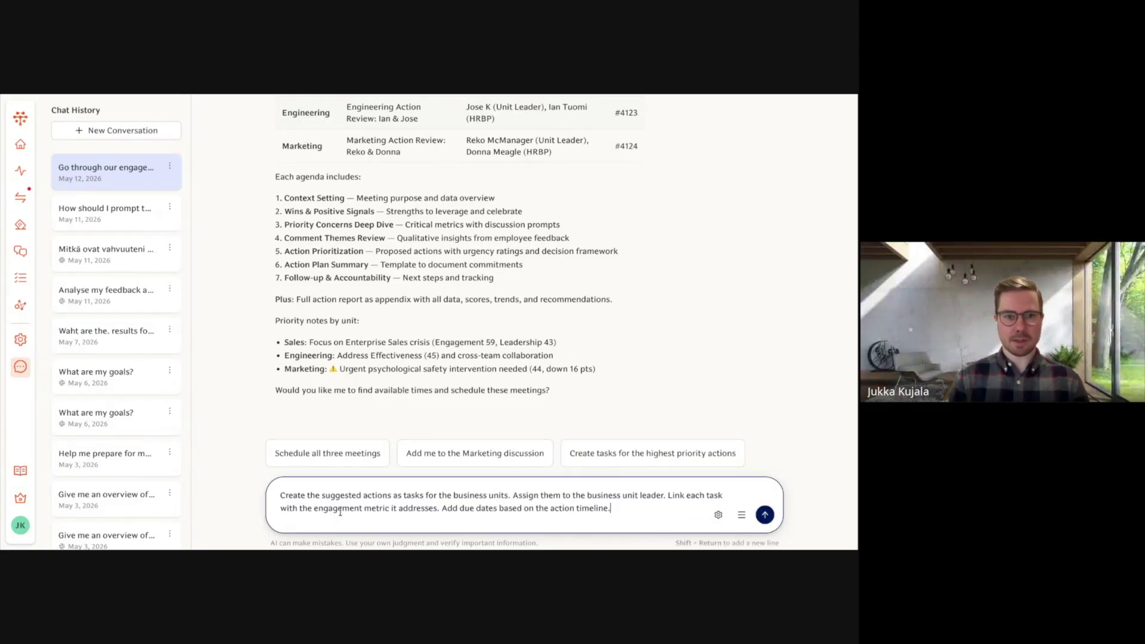
key(Return)
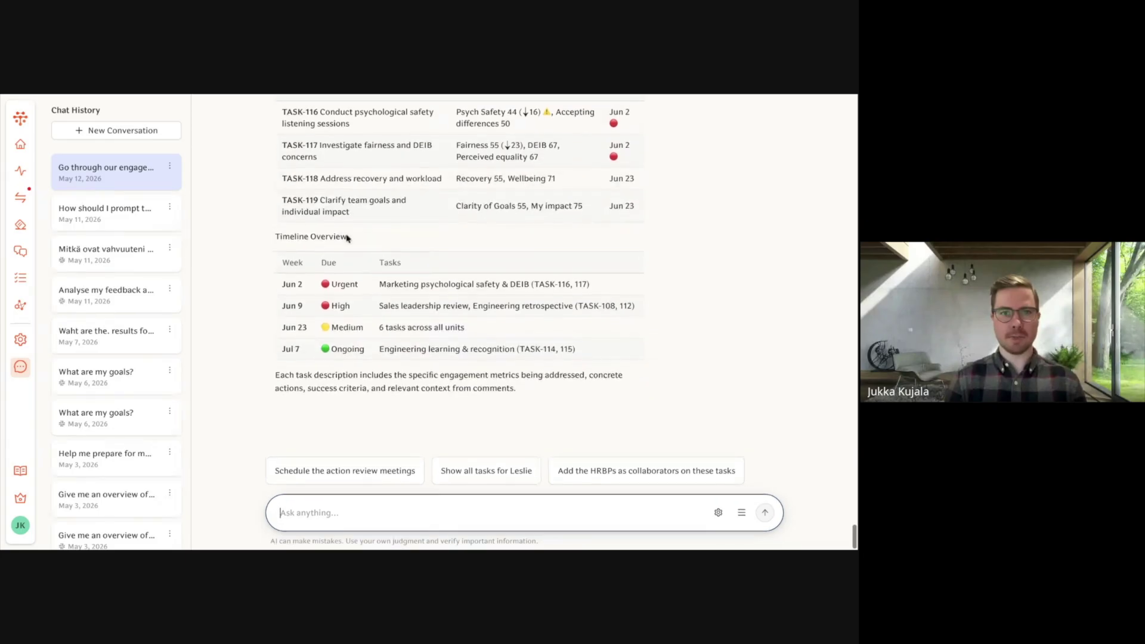
click(568, 98)
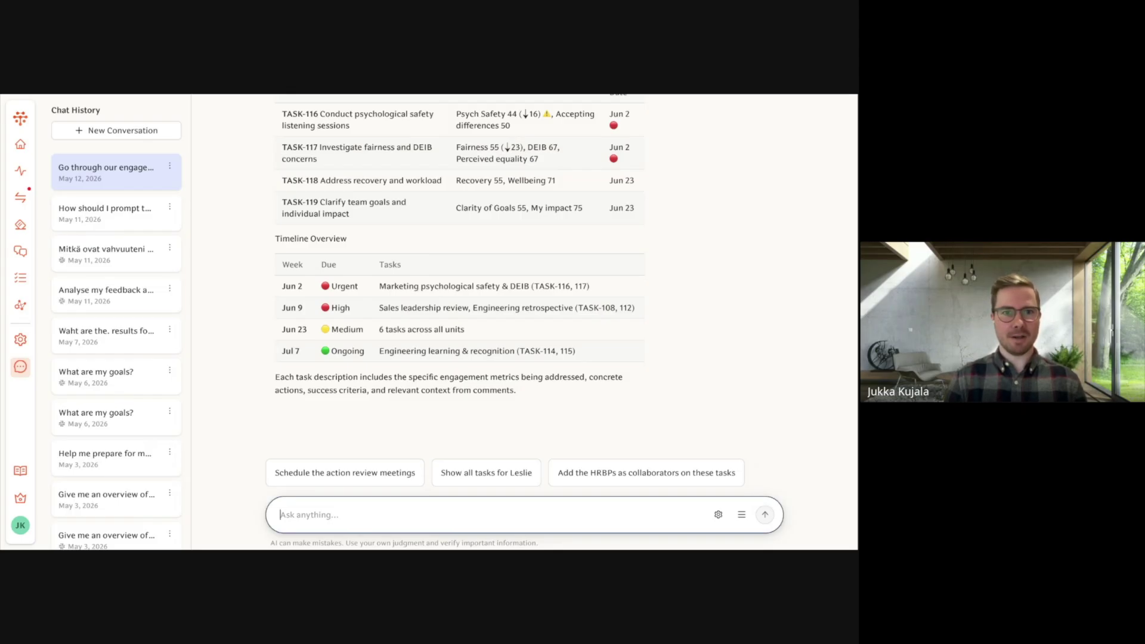
Open the earlier "How should I prompt t..." conversation from May 11 and find the request for a pulse check survey draft
click(93, 213)
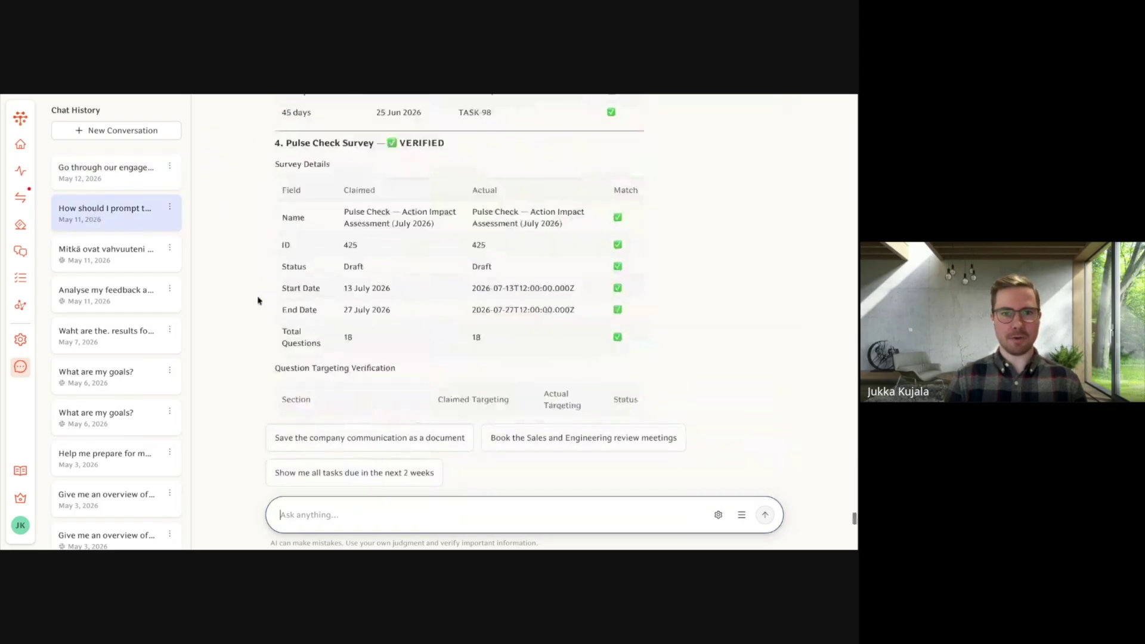
scroll(249, 304, up, 4)
scroll(248, 303, up, 10)
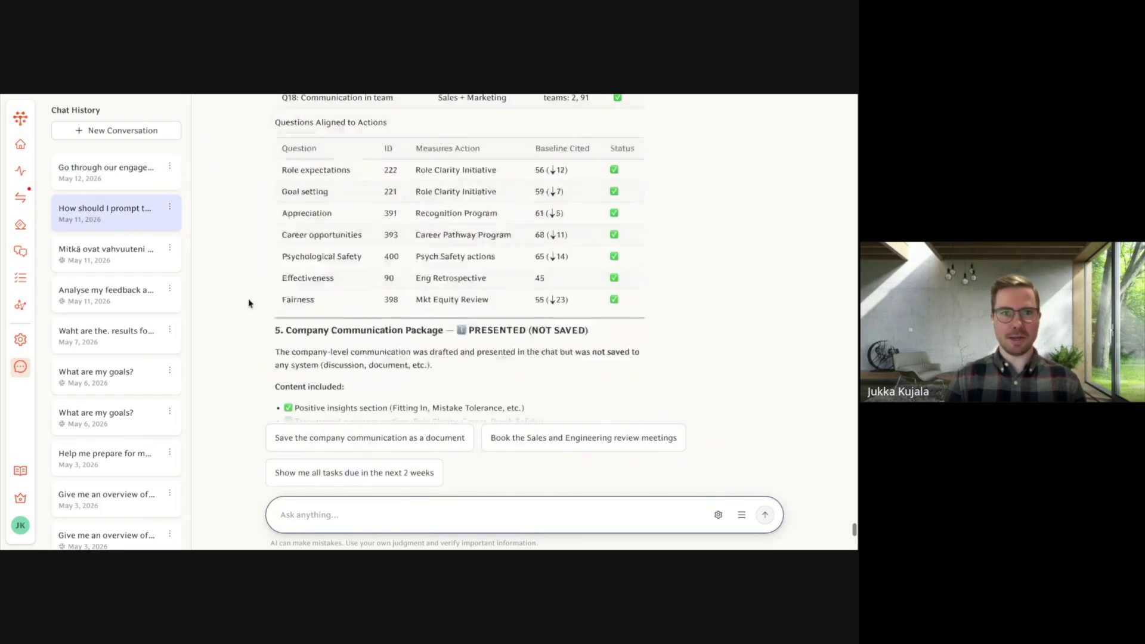
scroll(459, 256, up, 10)
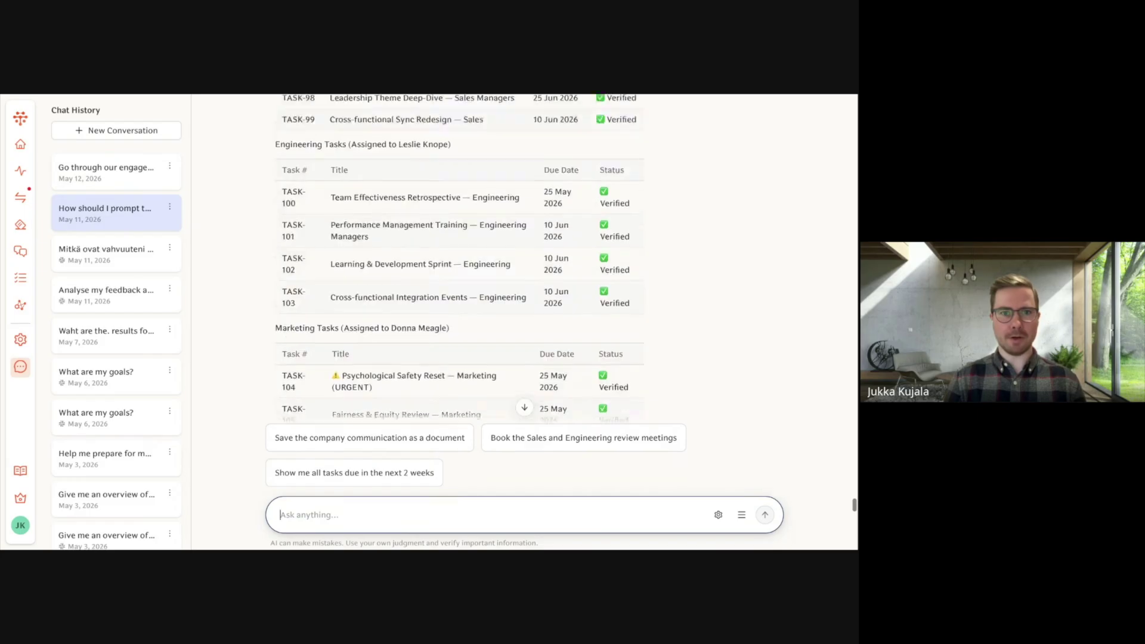
scroll(459, 257, up, 5)
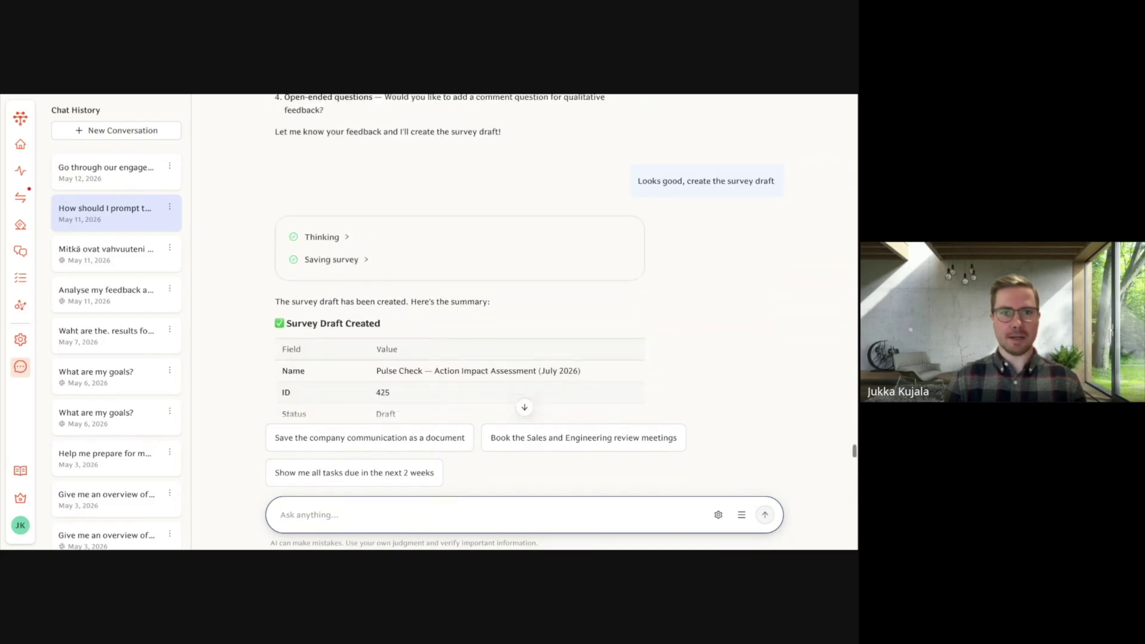
scroll(459, 256, up, 10)
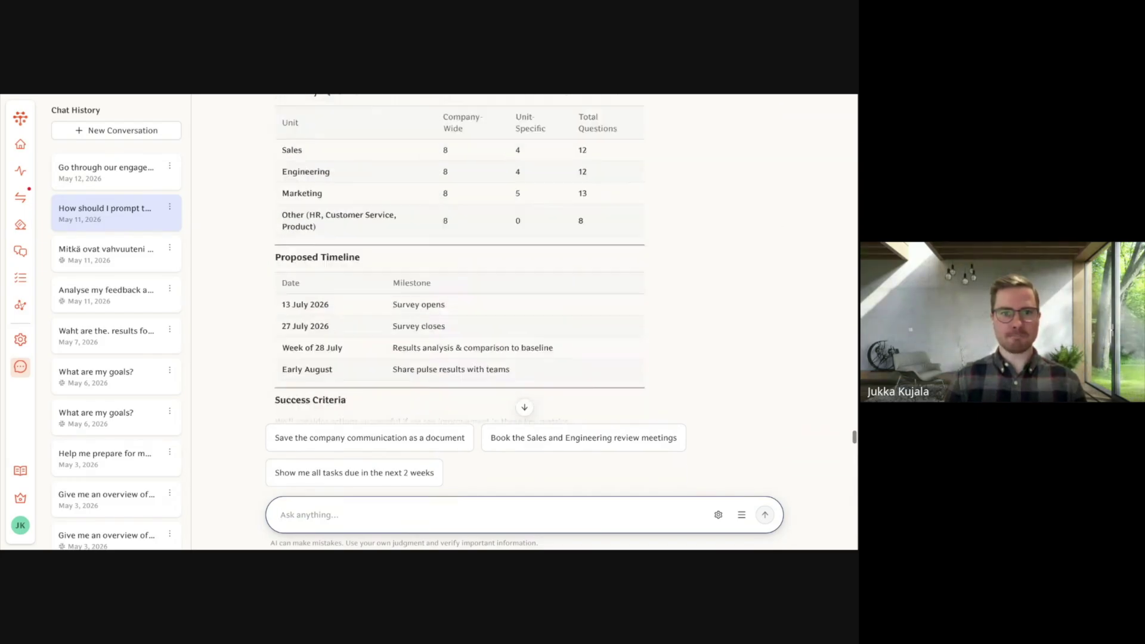
scroll(459, 256, up, 10)
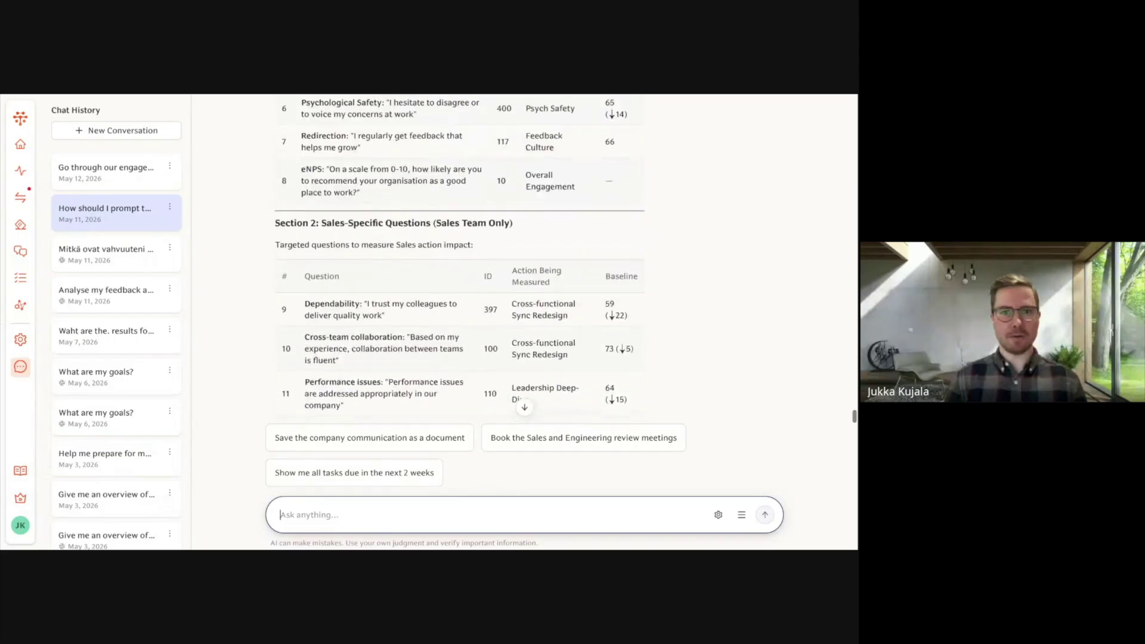
scroll(459, 256, up, 4)
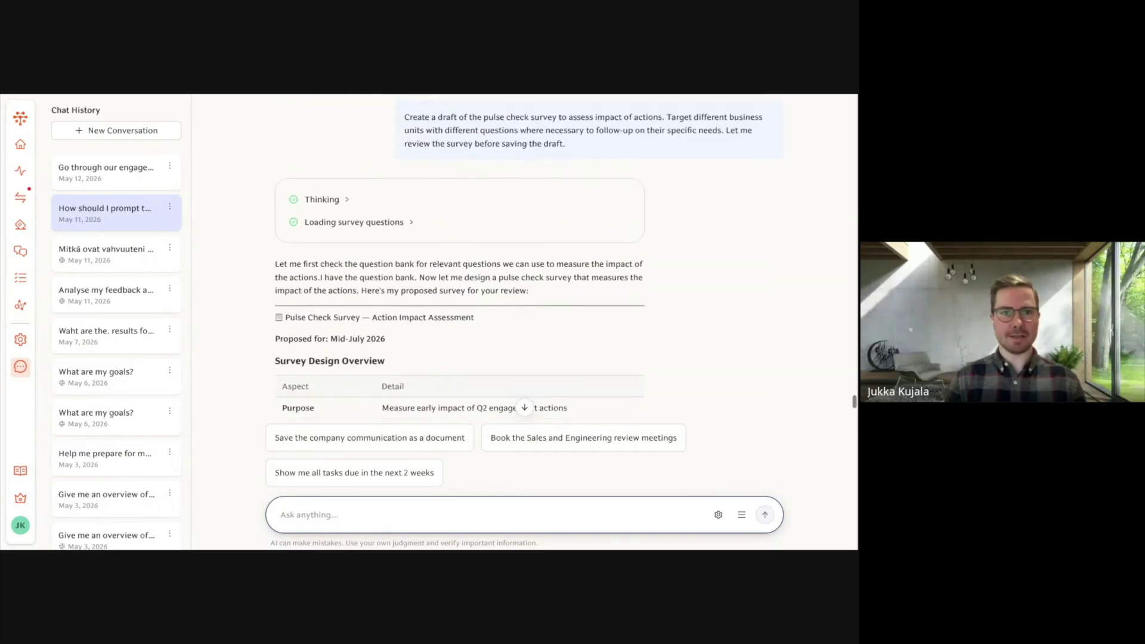
Review the proposed pulse check survey's design overview, company-wide questions, and the Sales, Engineering and Marketing specific sections
scroll(459, 256, down, 1)
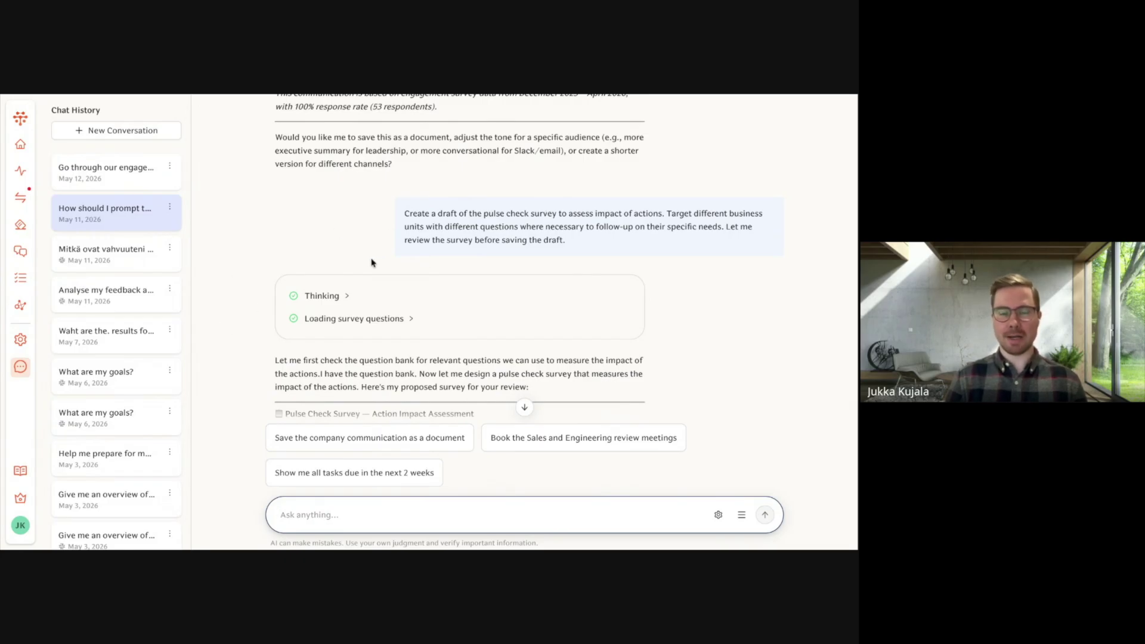
scroll(241, 338, down, 2)
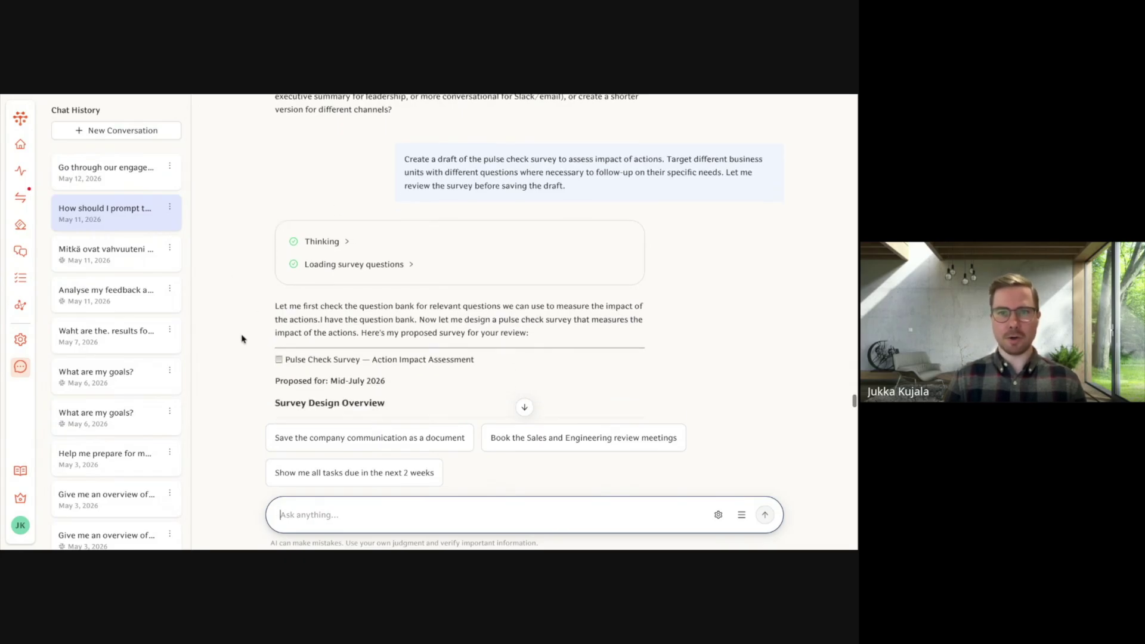
scroll(242, 339, down, 5)
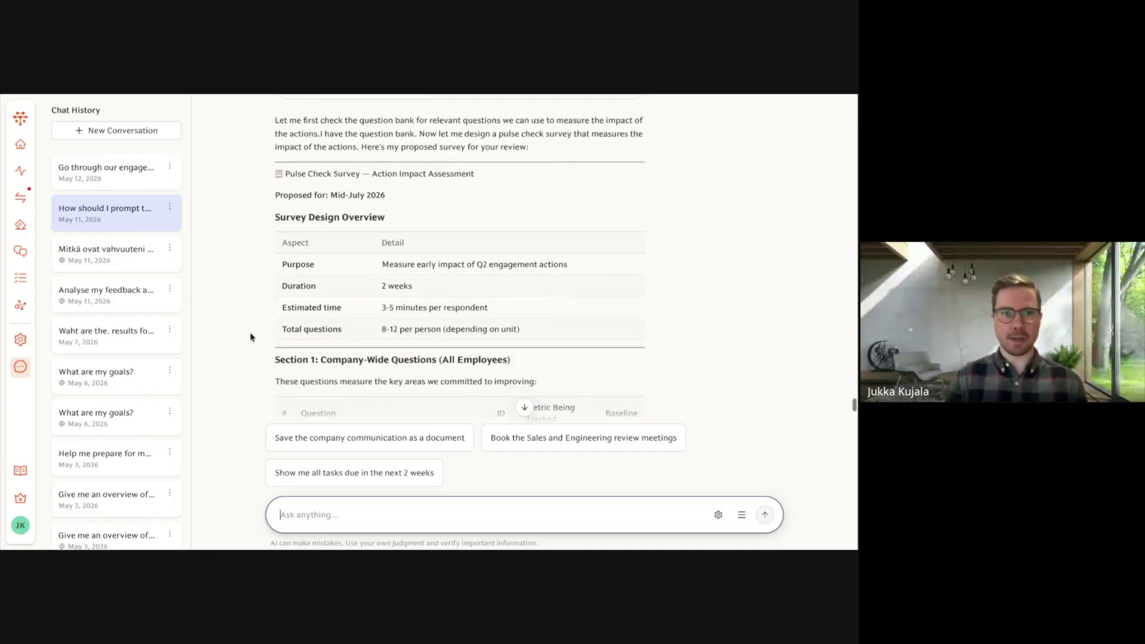
scroll(250, 337, up, 1)
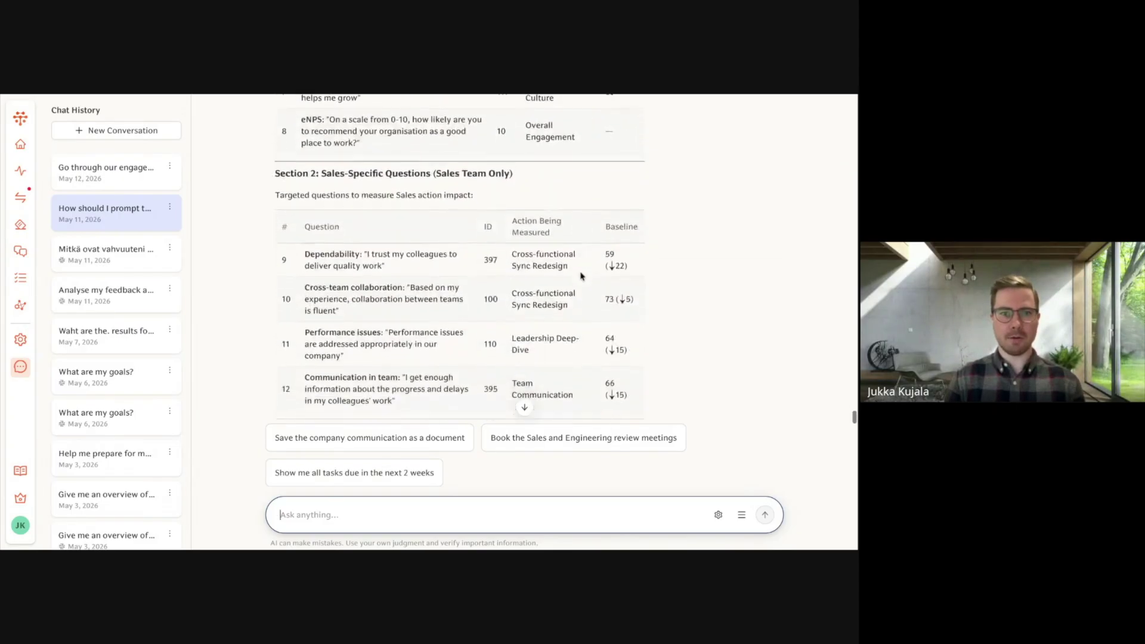
drag(437, 148, 484, 149)
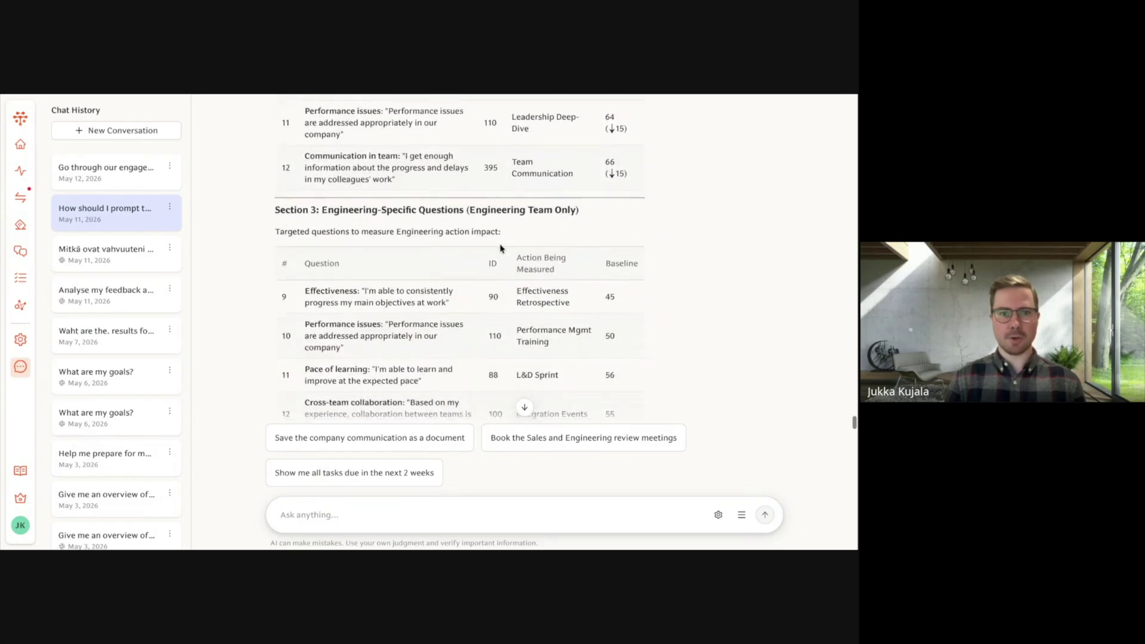
drag(467, 205, 520, 204)
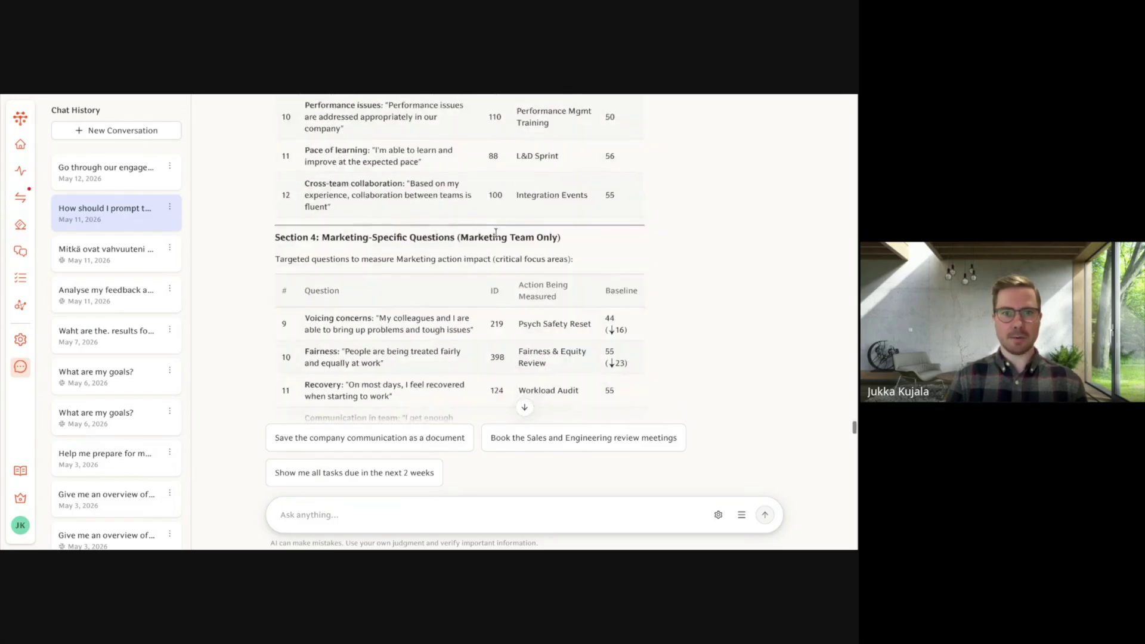
drag(459, 236, 503, 237)
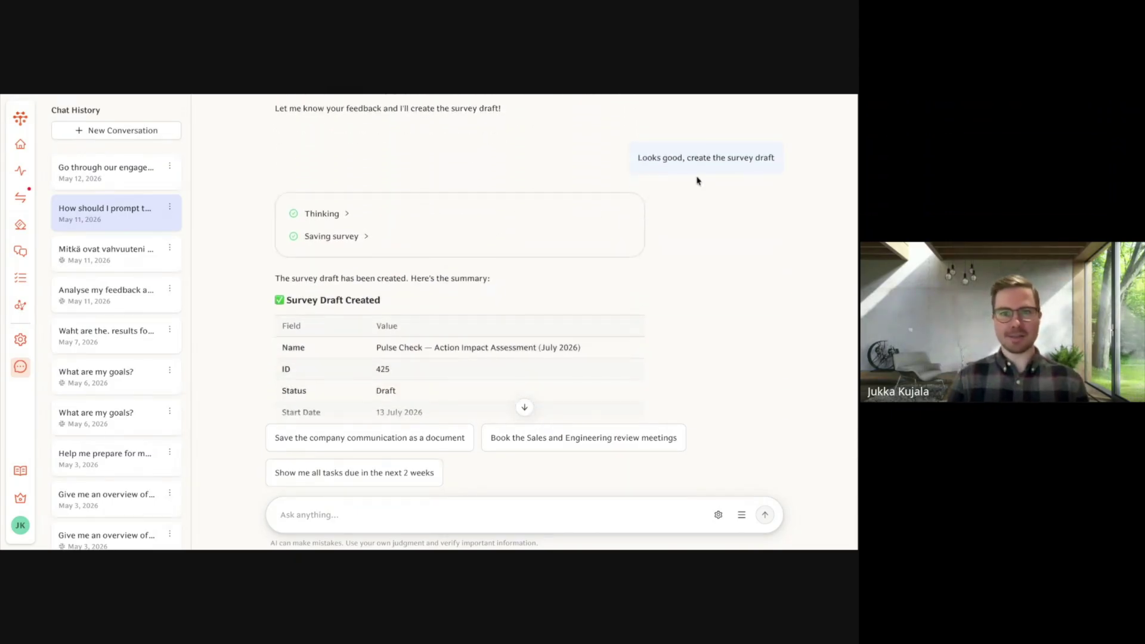
Check the created survey draft's summary and next steps, down to the fact-check request
scroll(505, 242, down, 6)
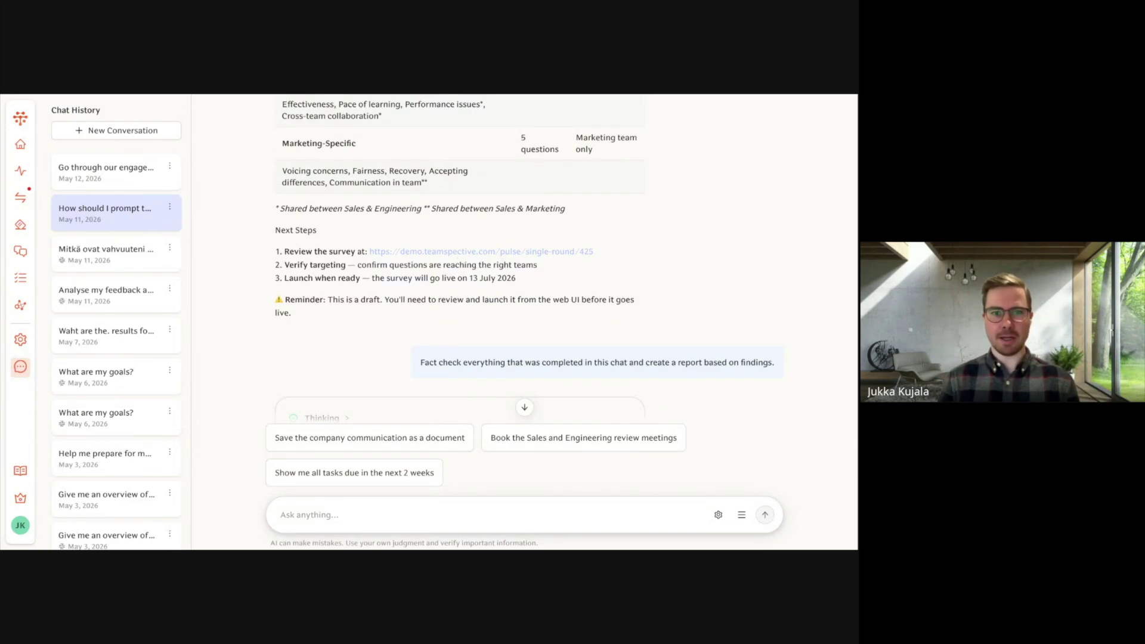
drag(469, 278, 519, 279)
click(475, 285)
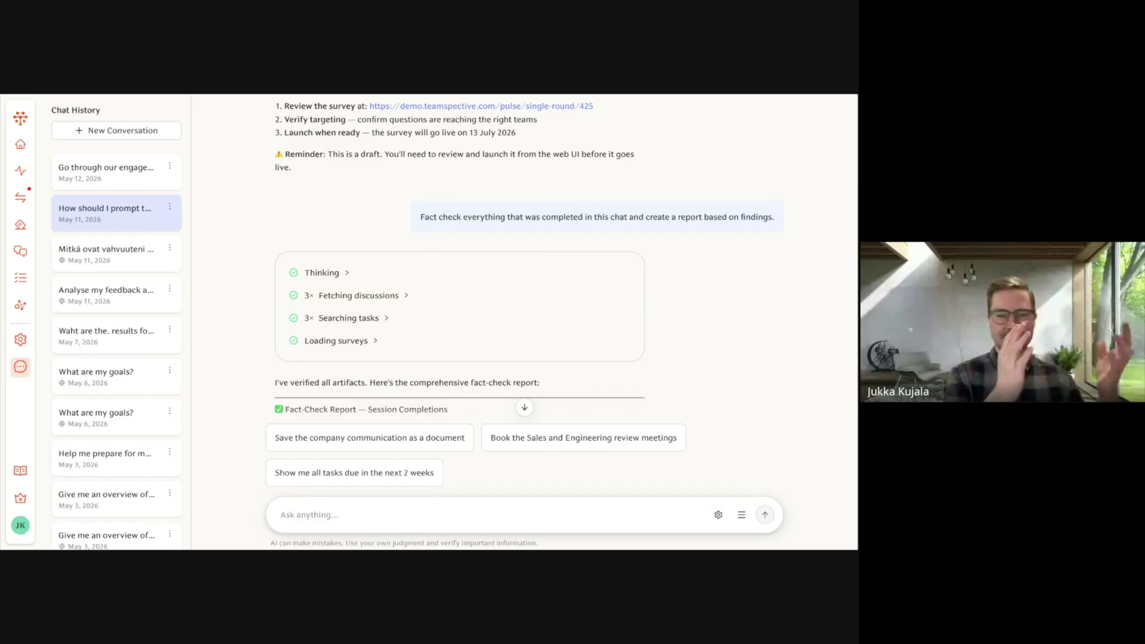
Examine the fact-check report's executive summary and its comparison of reported and actual engagement metrics
scroll(504, 276, down, 3)
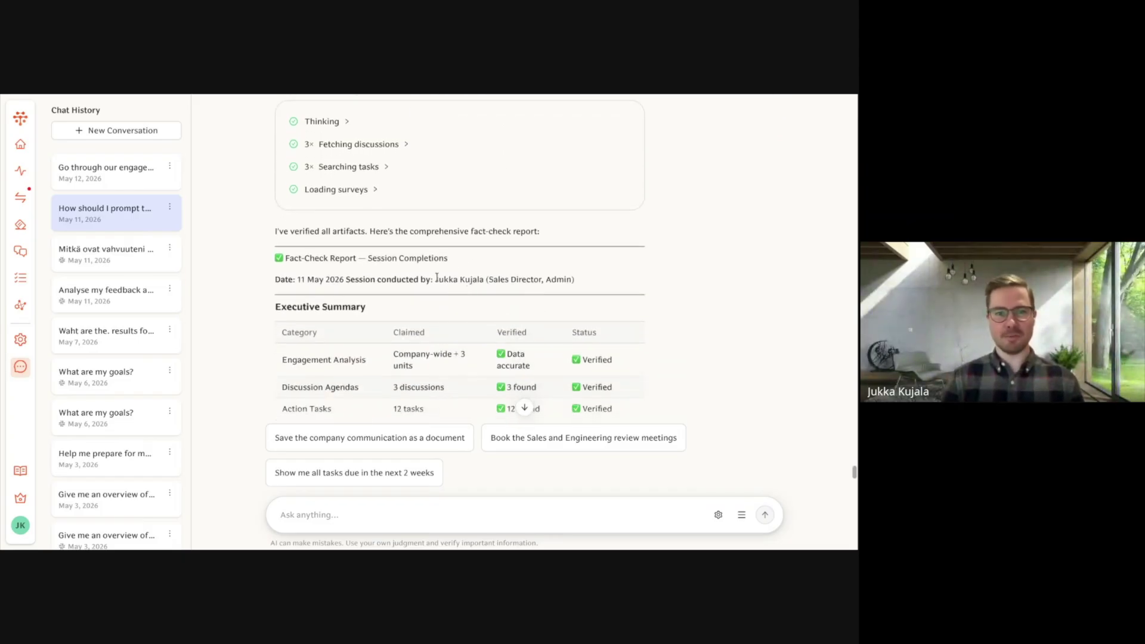
scroll(480, 276, down, 1)
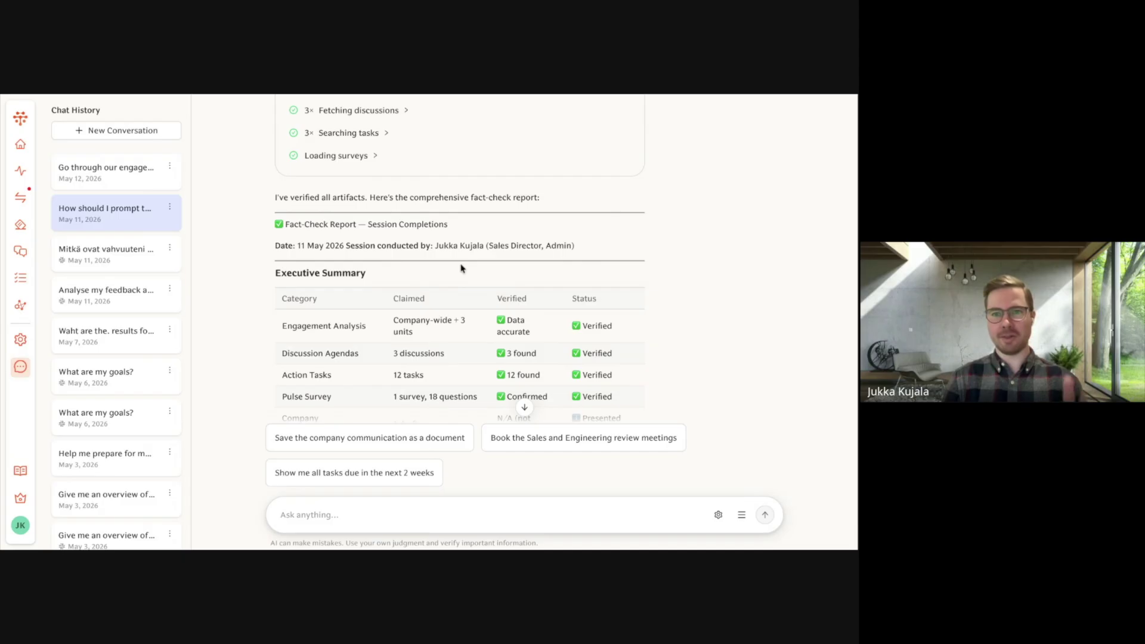
scroll(461, 268, down, 5)
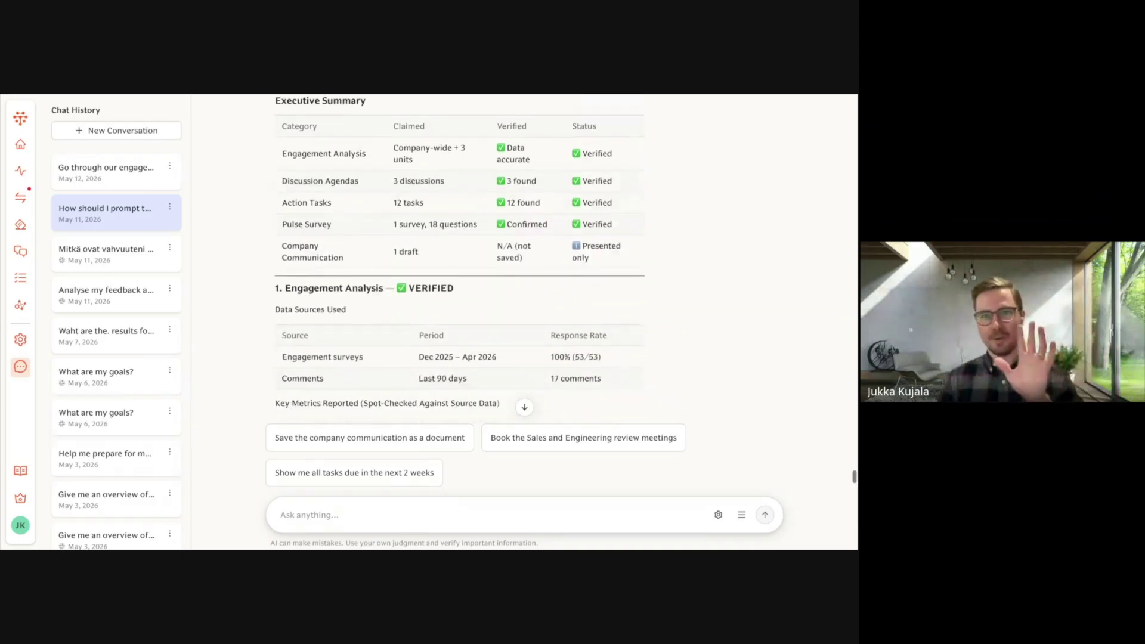
scroll(492, 274, down, 5)
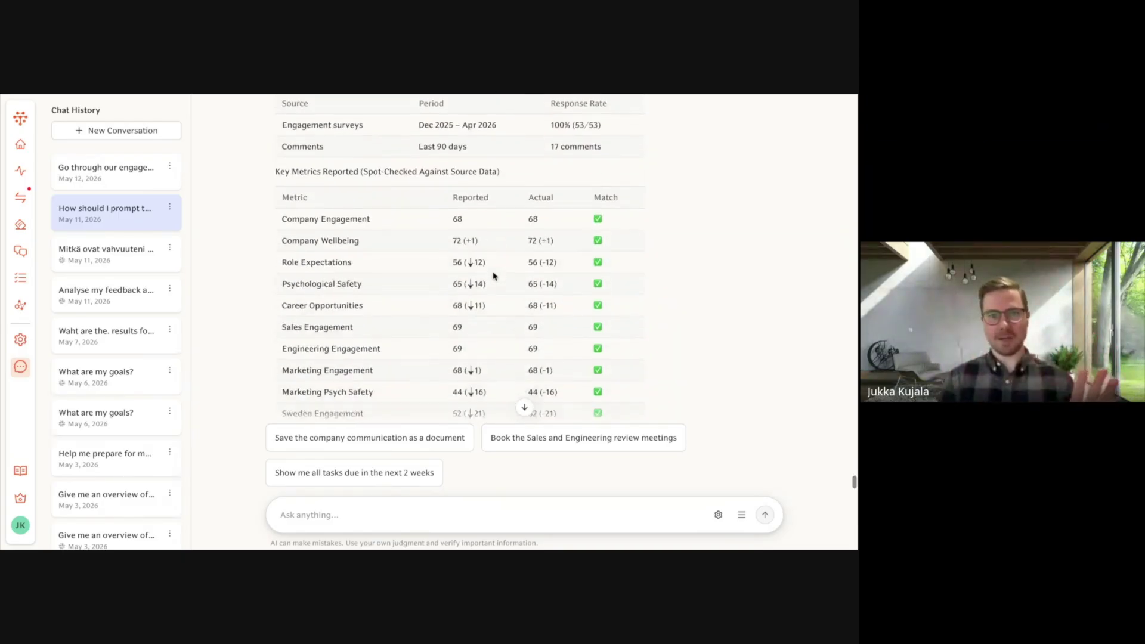
scroll(495, 276, down, 7)
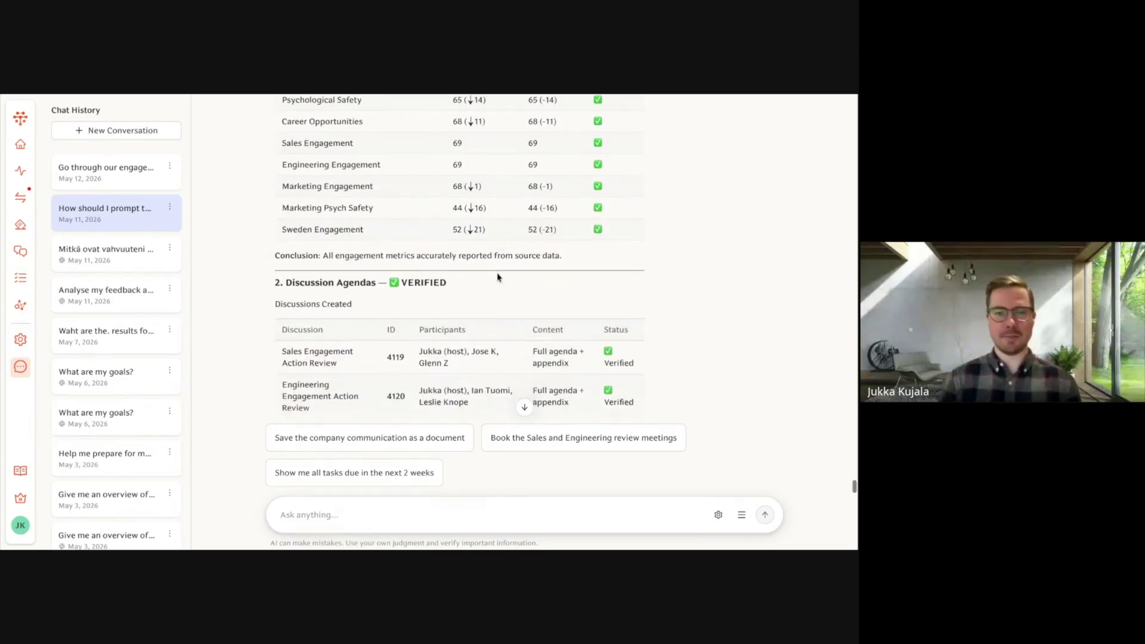
scroll(498, 277, up, 2)
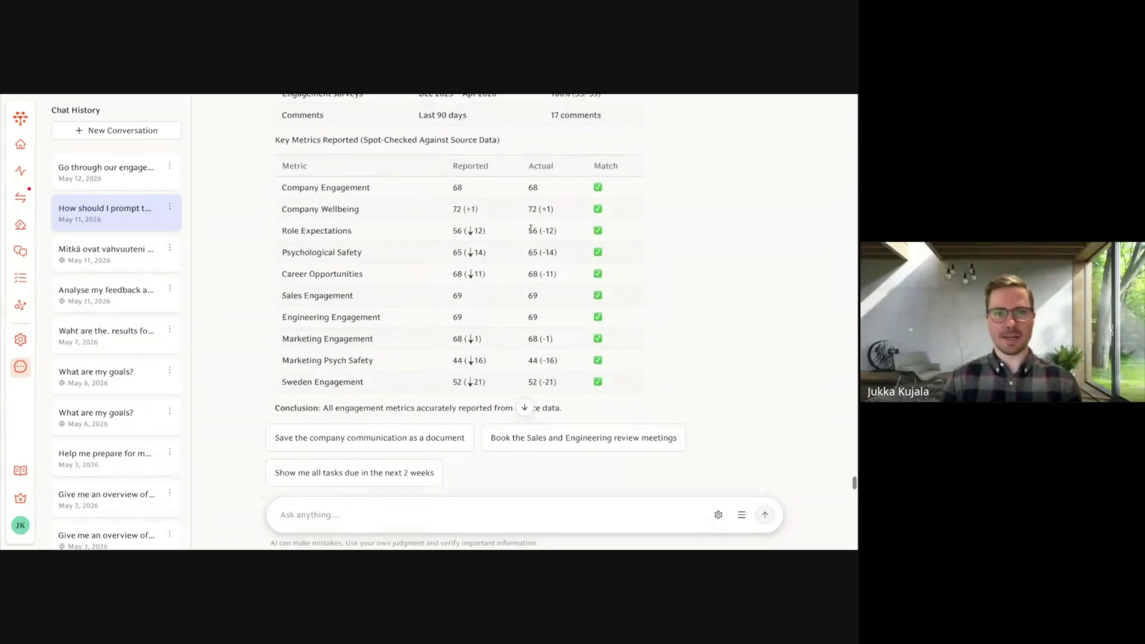
scroll(471, 247, down, 4)
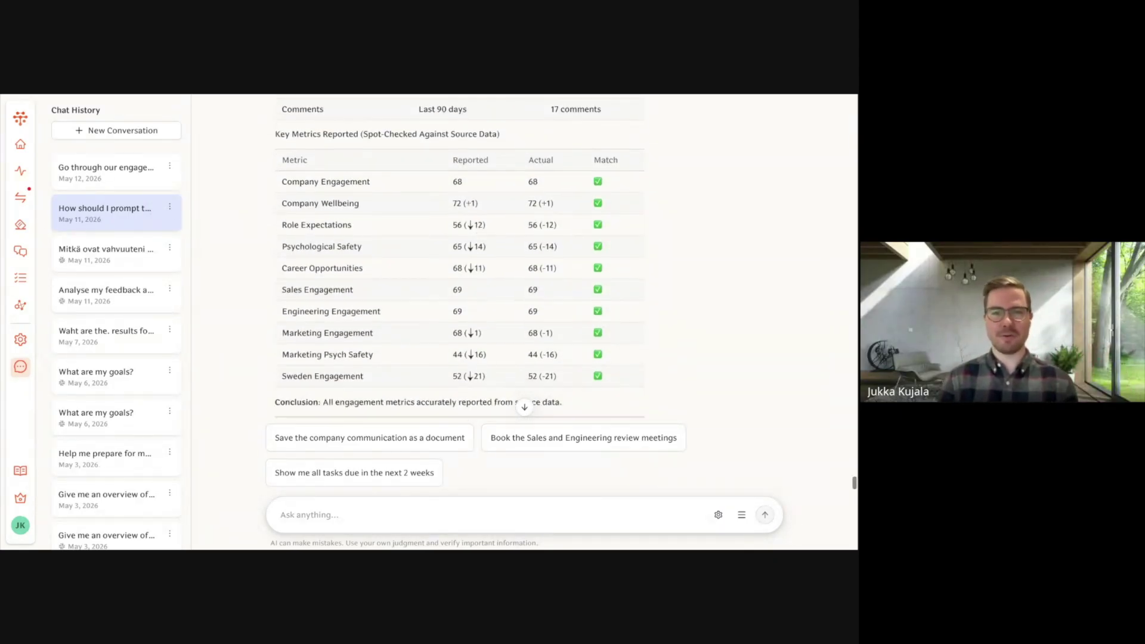
Review the fact-check report's verification of discussion agendas, action tasks by unit, and pulse check survey details
scroll(505, 269, down, 9)
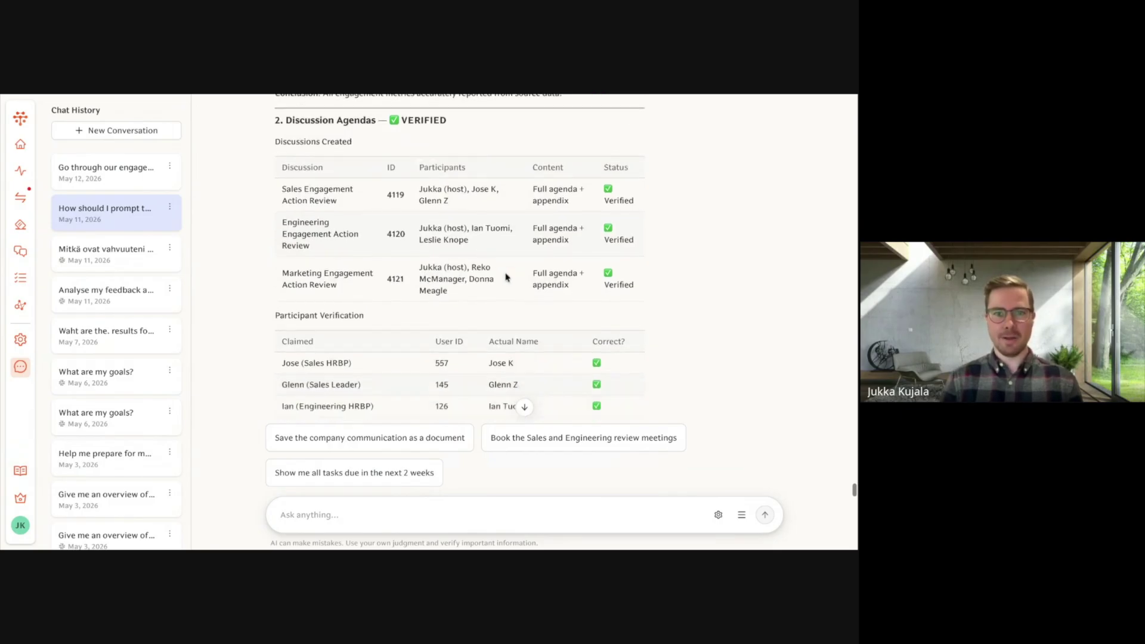
scroll(505, 277, down, 7)
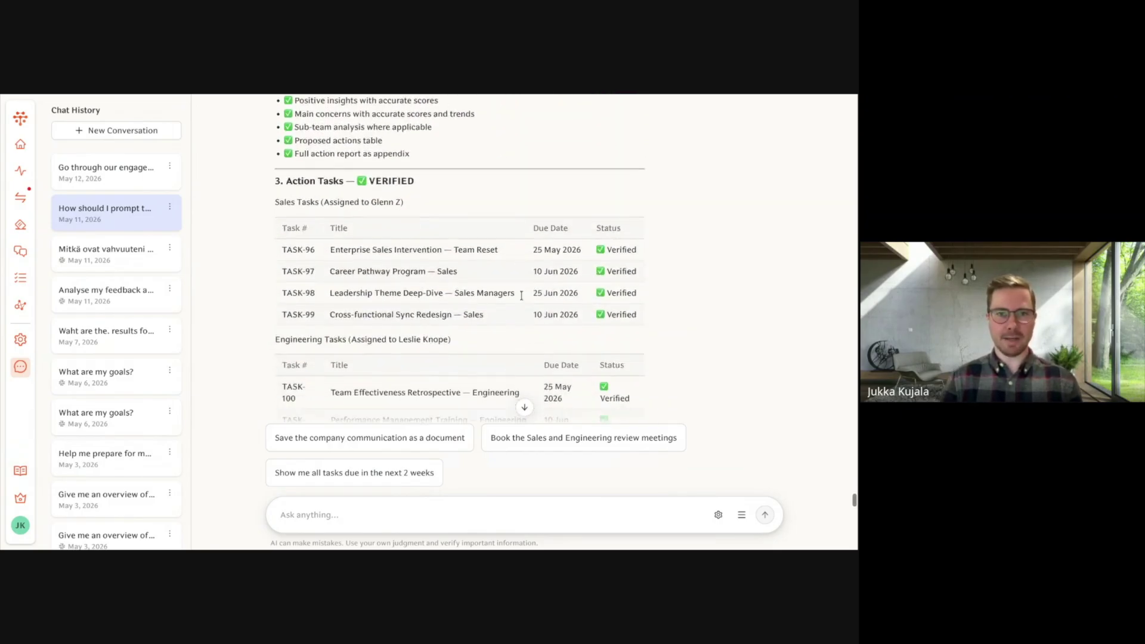
scroll(530, 297, down, 4)
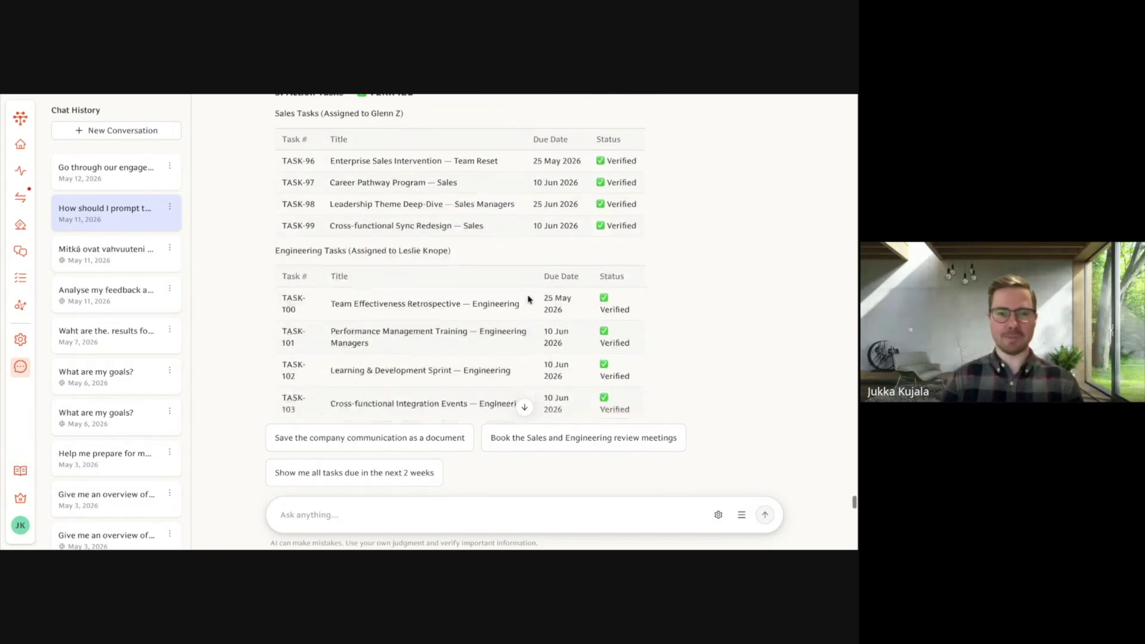
scroll(527, 300, down, 3)
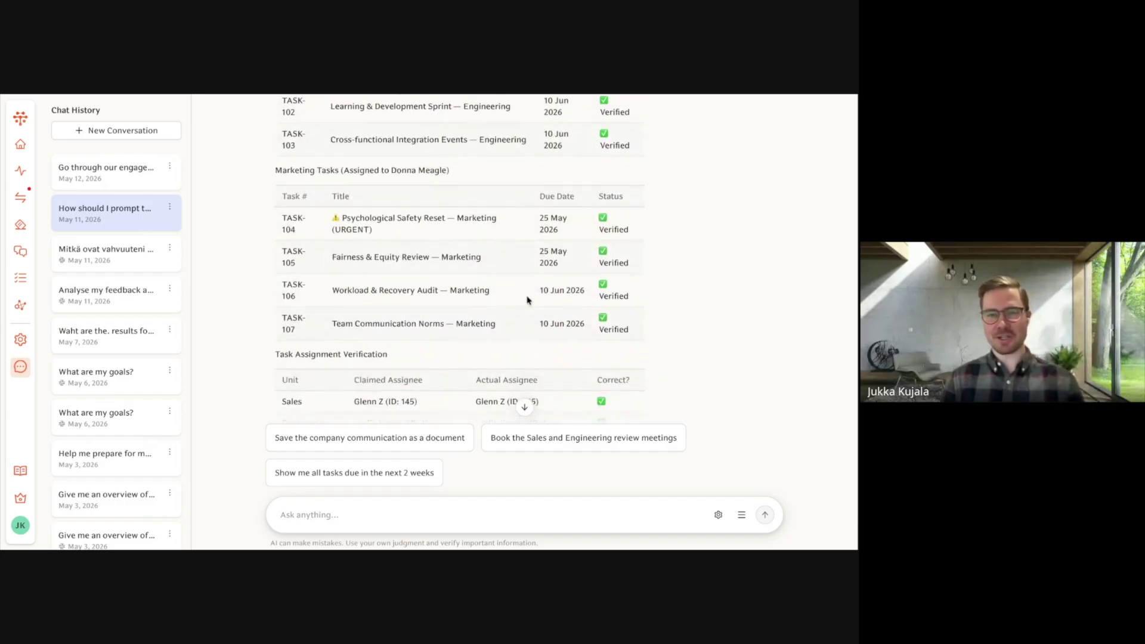
scroll(527, 300, down, 9)
scroll(517, 296, down, 2)
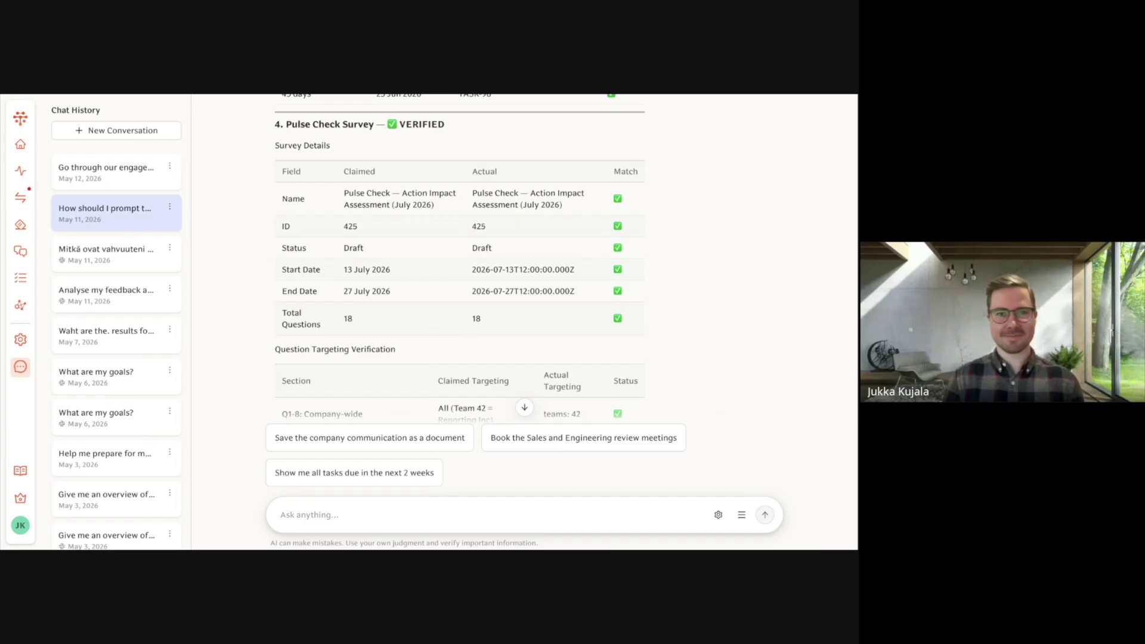
Switch to the AI Masterclass deck in Google Slides and present the "Prompts - HR Engagement workflow" slide full screen
key(alt+Tab)
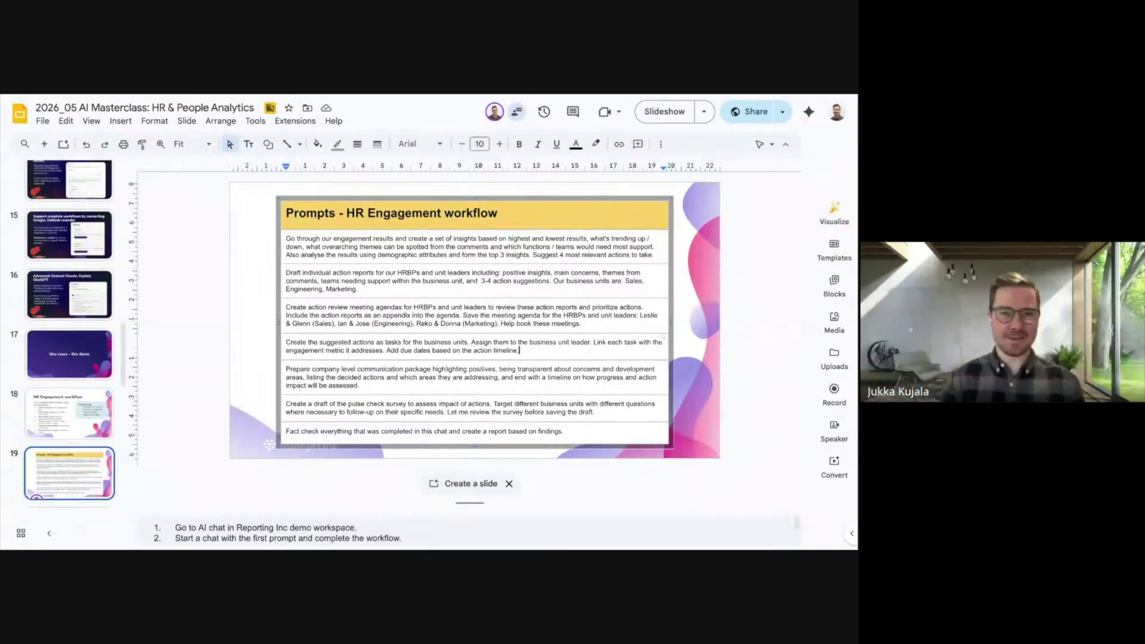
scroll(72, 430, down, 2)
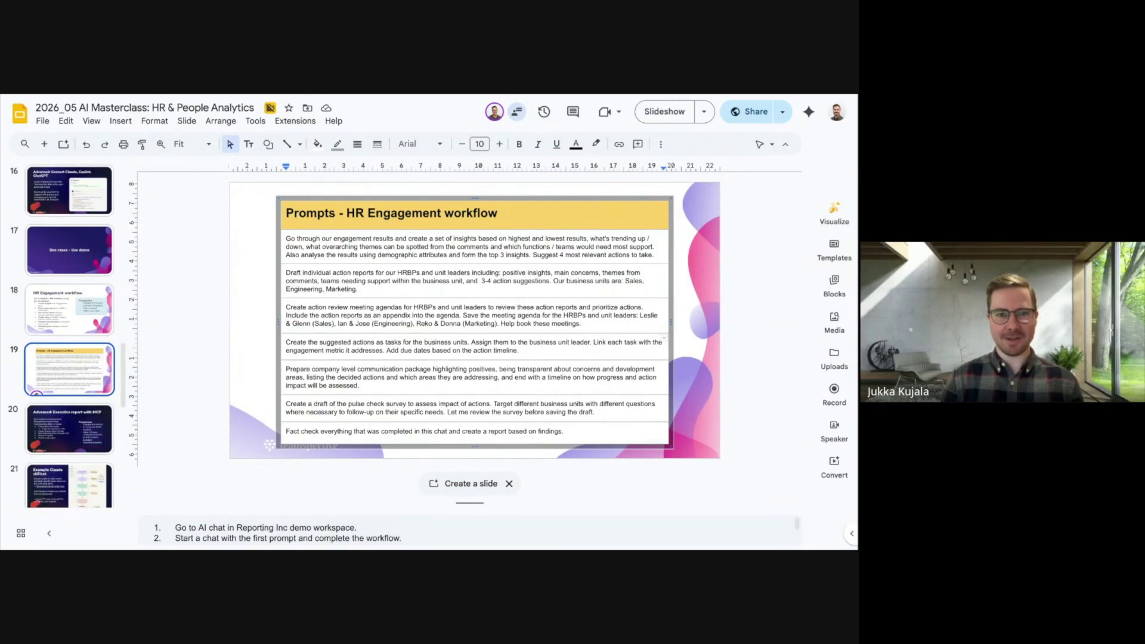
key(ctrl+Return)
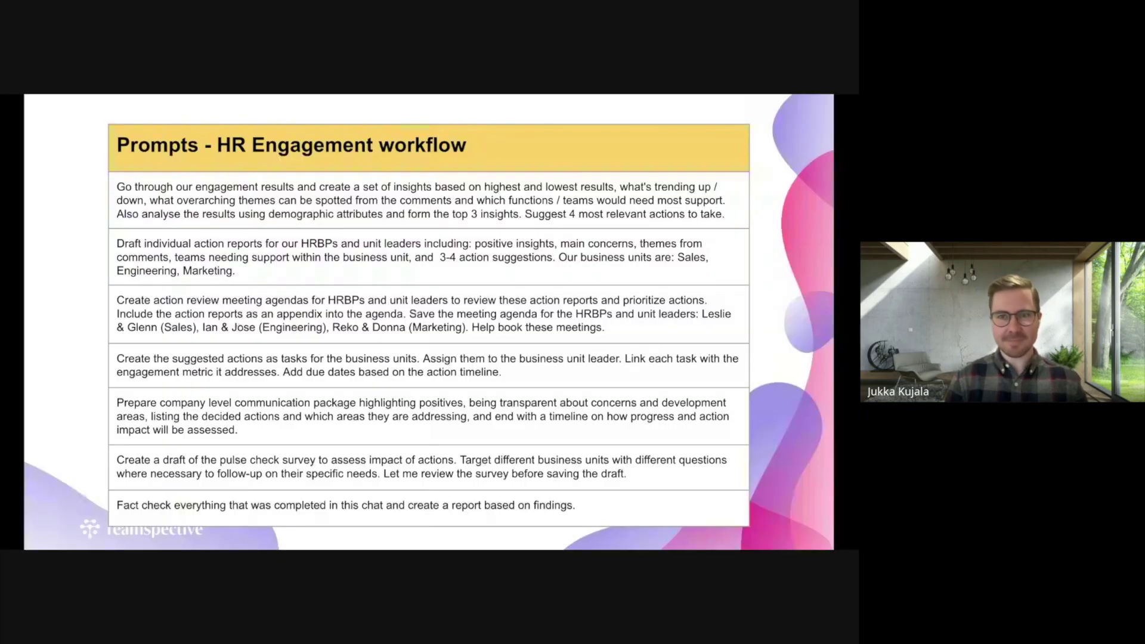